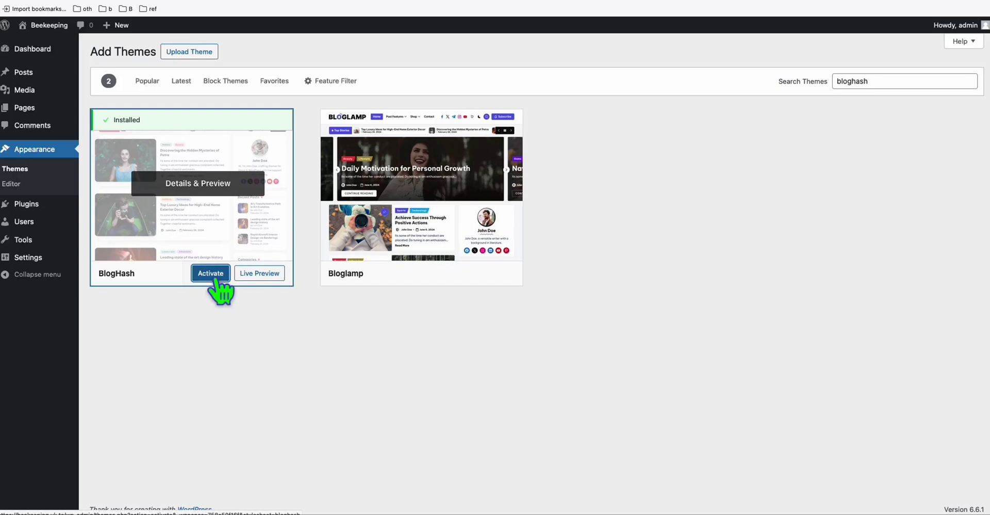
# Activate the BlogHash theme and review the posts on the Beekeeping site's home page.
pyautogui.click(212, 274)
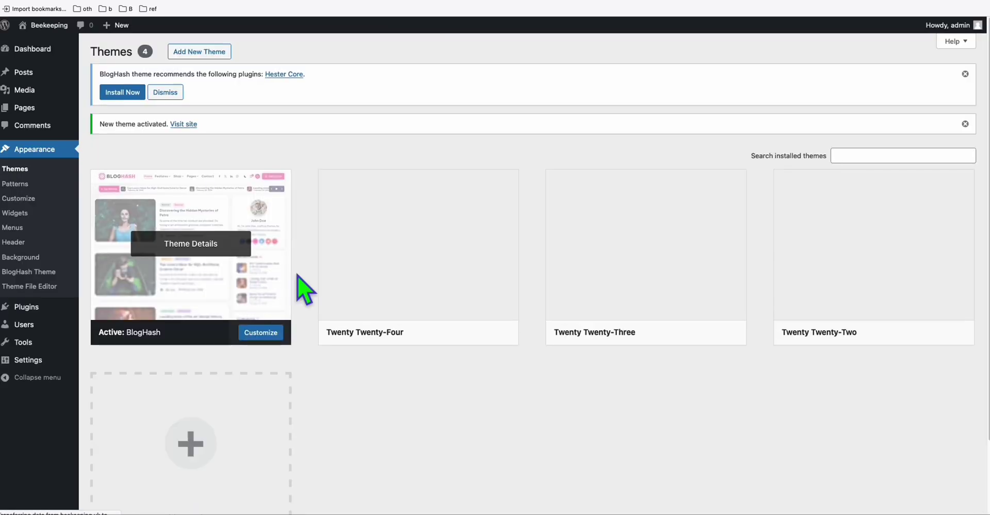
pyautogui.click(47, 44)
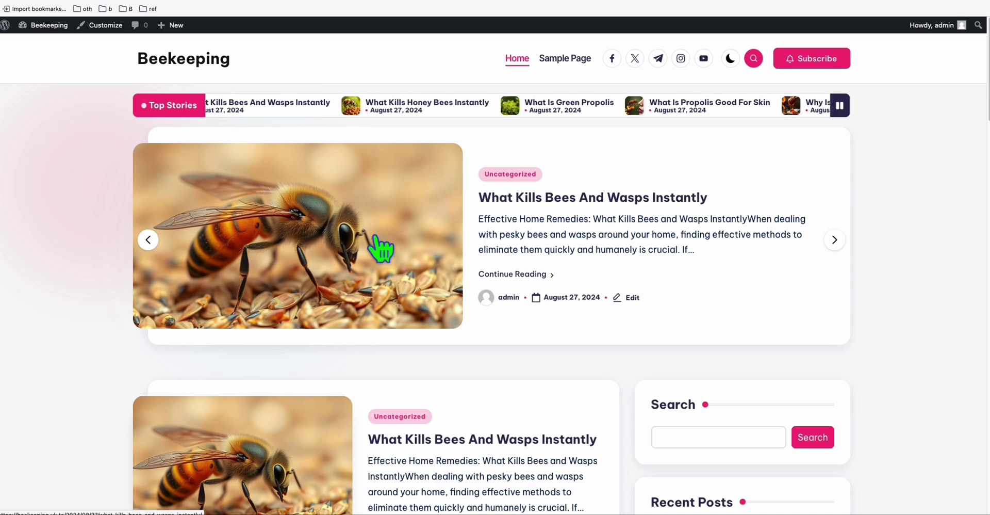
pyautogui.scroll(-1, 364, 258)
pyautogui.scroll(-6, 364, 253)
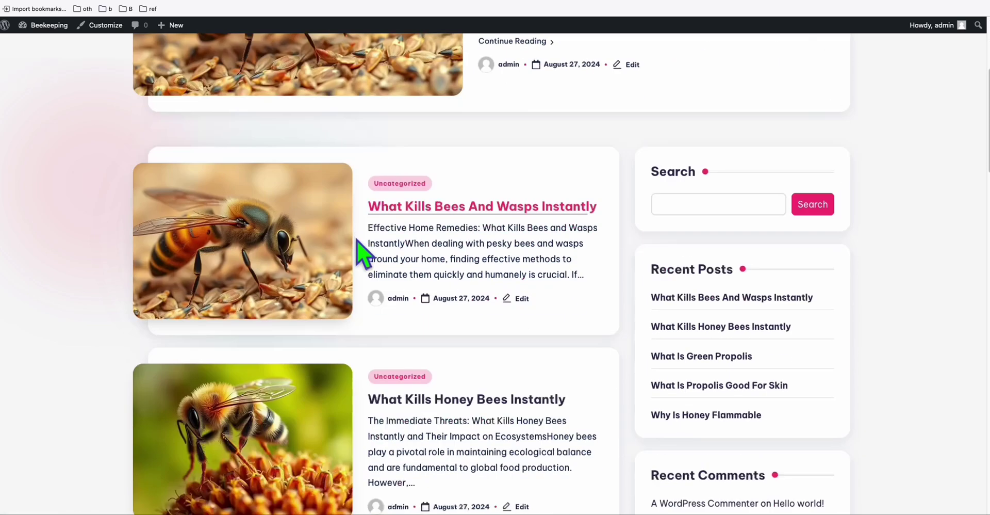
pyautogui.scroll(-1, 283, 124)
pyautogui.scroll(-4, 285, 129)
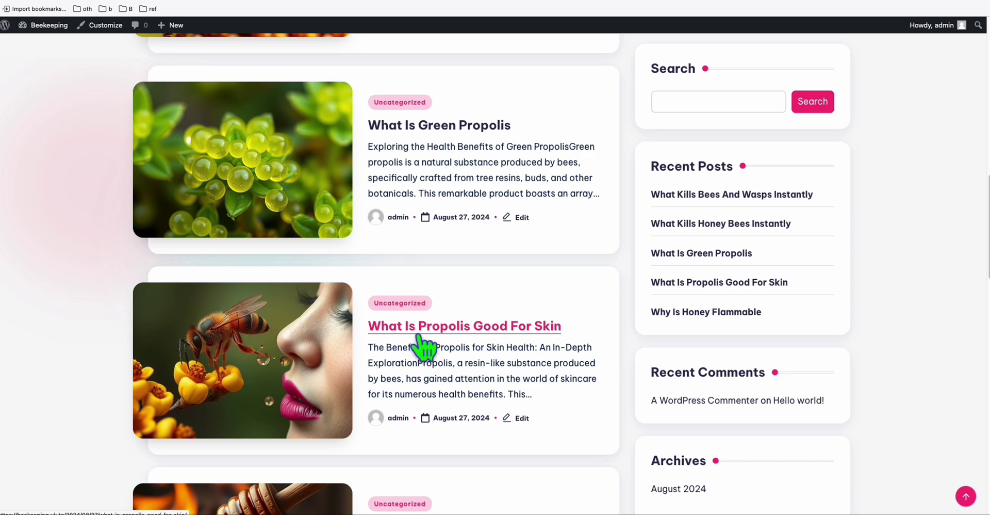
pyautogui.scroll(-1, 711, 213)
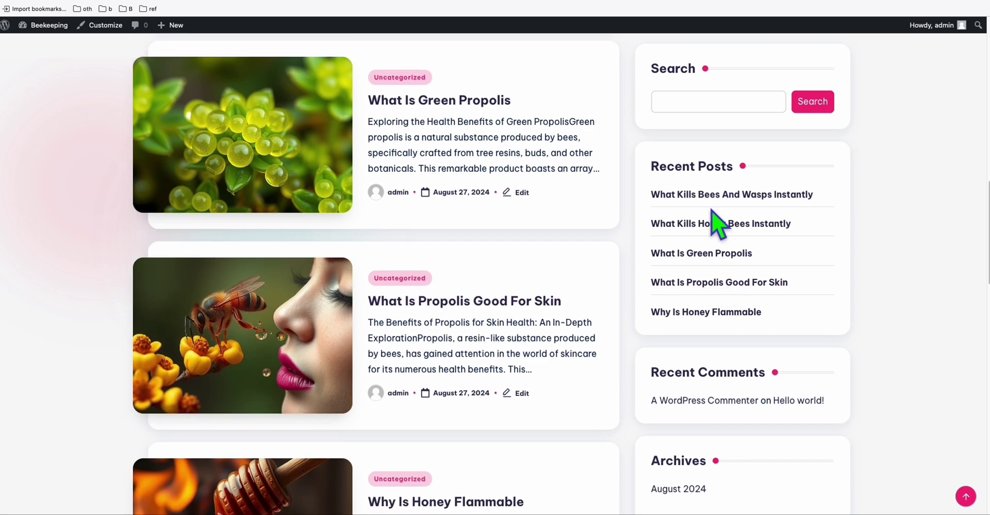
pyautogui.scroll(-2, 732, 227)
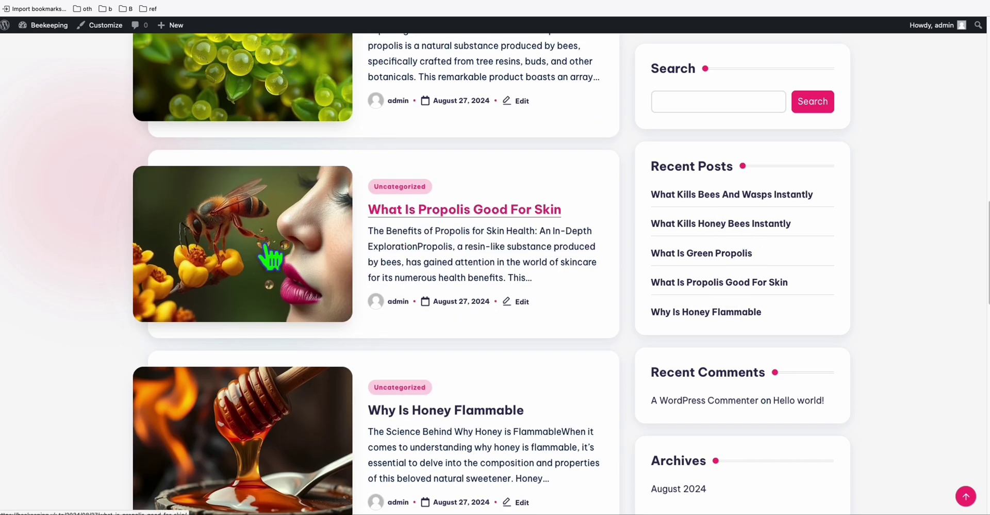
# Open the post "What Is Propolis Good For Skin" and examine its featured image and article text.
pyautogui.click(287, 248)
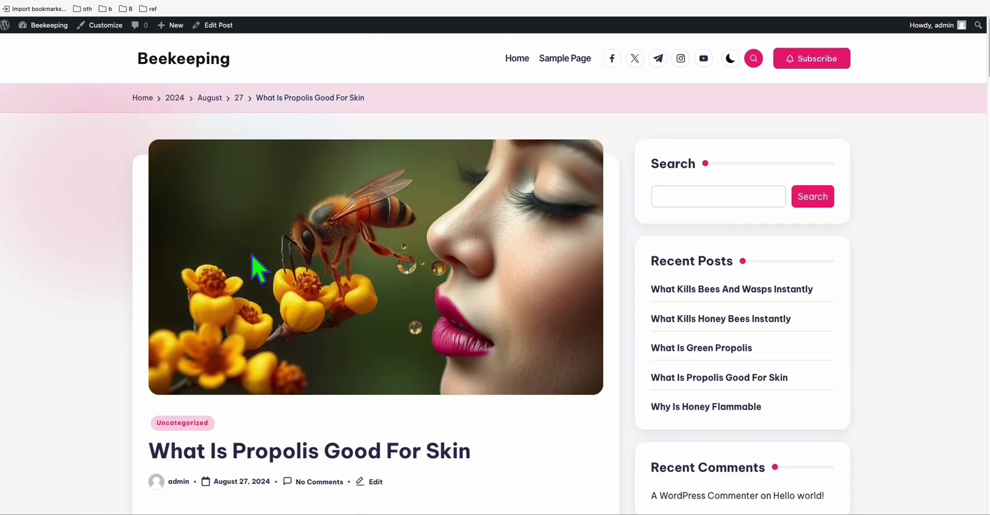
pyautogui.scroll(-1, 388, 255)
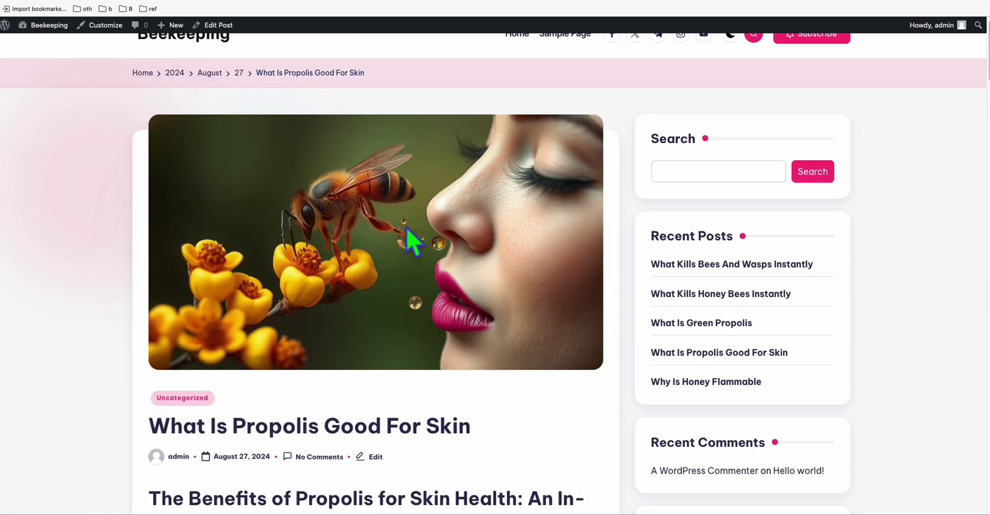
pyautogui.rightClick(448, 224)
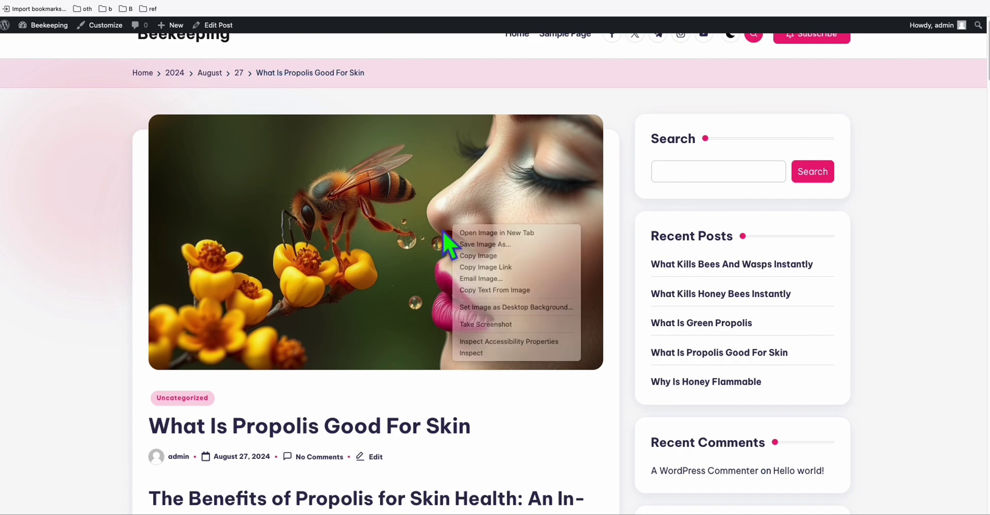
pyautogui.click(522, 218)
pyautogui.scroll(-5, 490, 217)
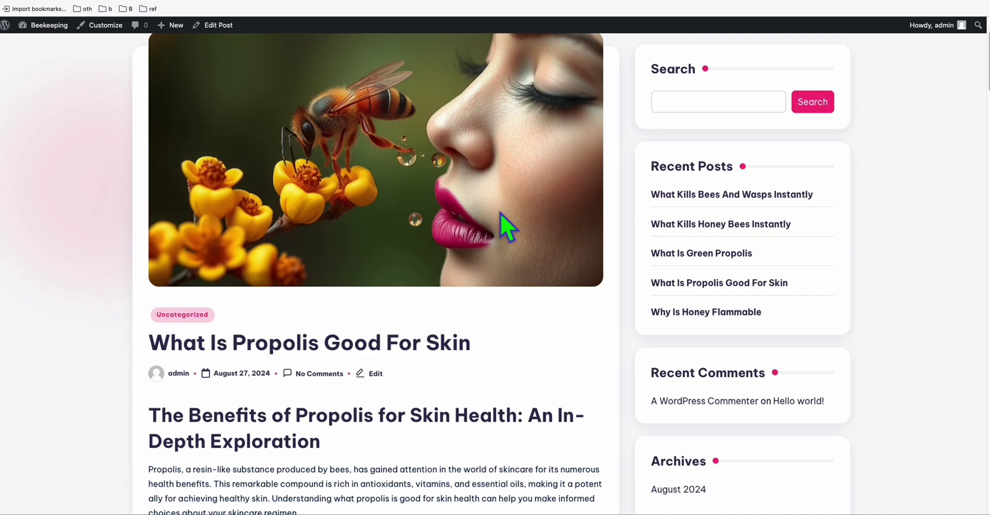
pyautogui.moveTo(141, 238); pyautogui.dragTo(356, 289)
pyautogui.scroll(-15, 346, 288)
pyautogui.scroll(-10, 354, 292)
pyautogui.scroll(-8, 349, 287)
pyautogui.scroll(4, 244, 273)
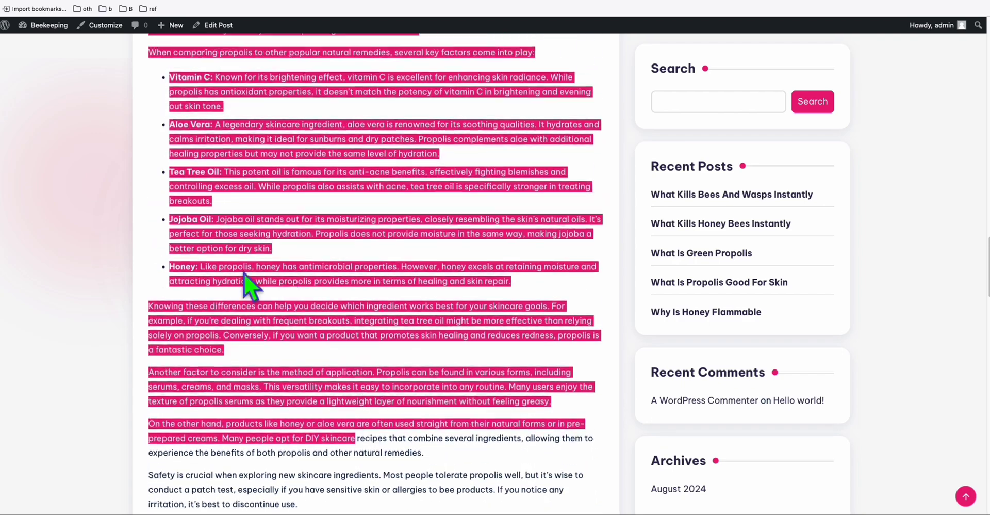
pyautogui.scroll(-3, 230, 281)
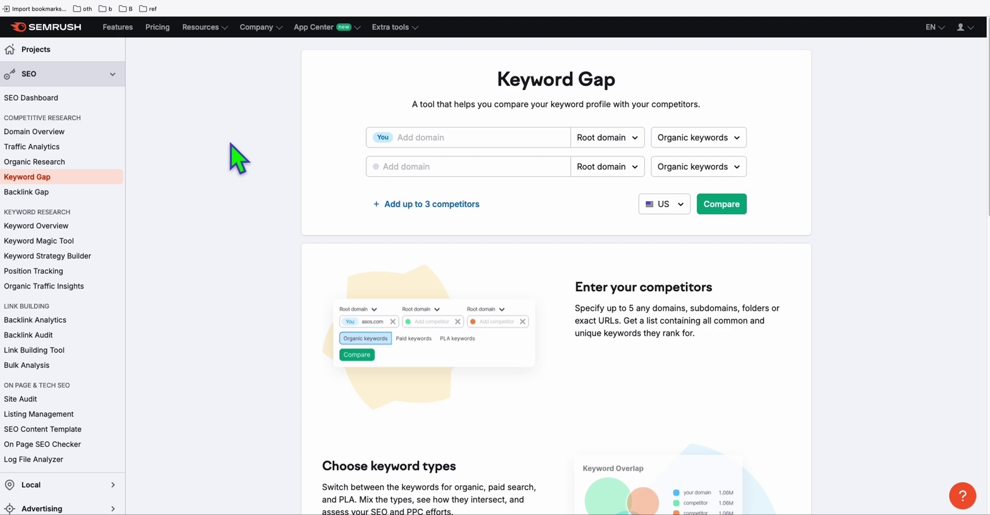
# Switch to the Google results for "beekeeping" and examine the listed sites as possible competitors.
pyautogui.click(474, 0)
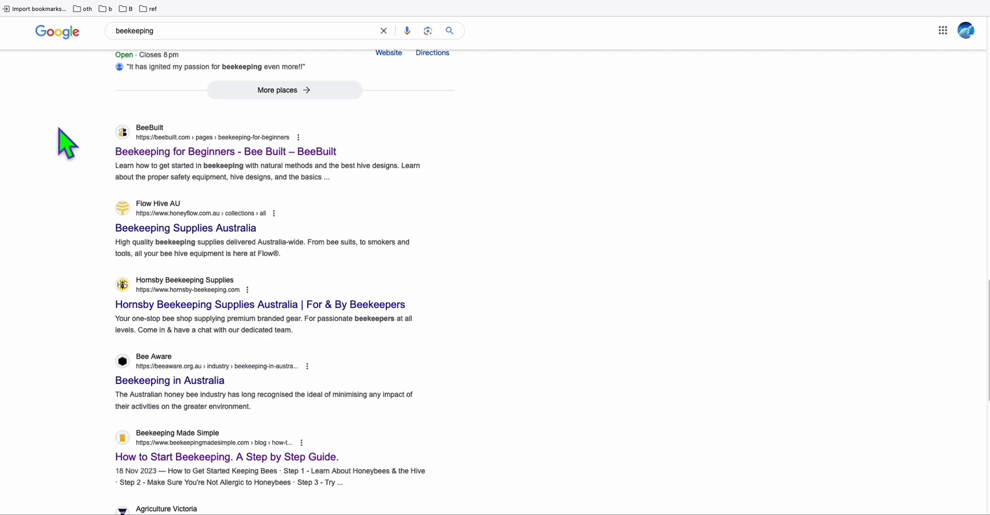
pyautogui.scroll(5, 56, 128)
pyautogui.scroll(1, 57, 128)
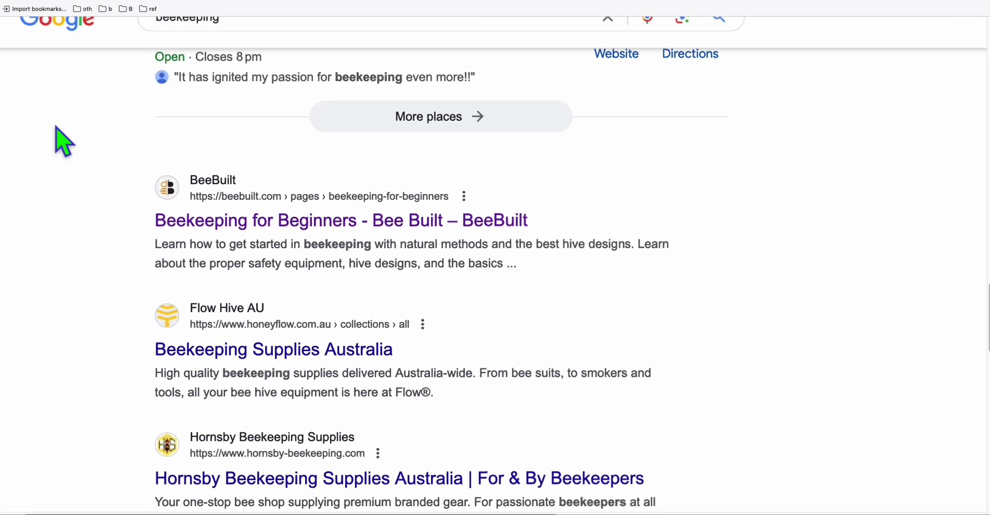
pyautogui.scroll(1, 57, 128)
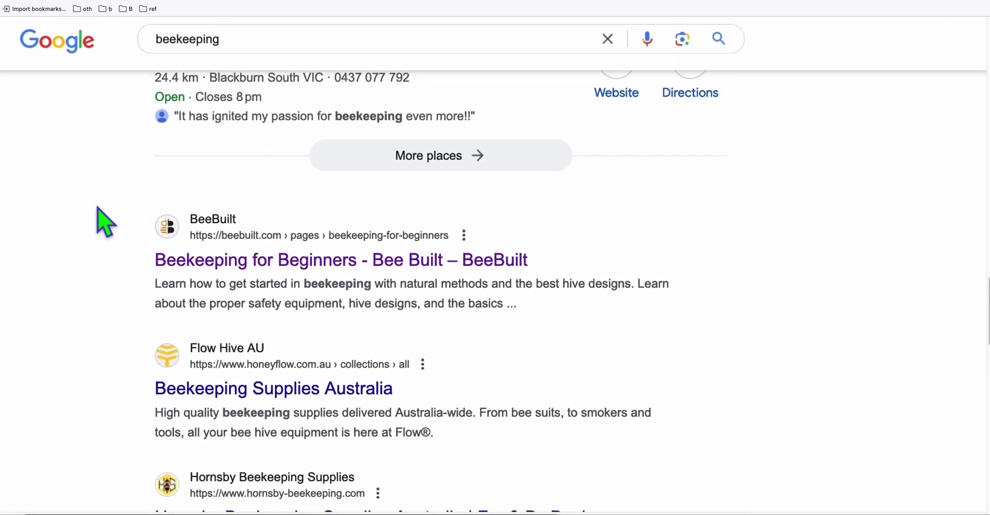
pyautogui.scroll(-1, 98, 209)
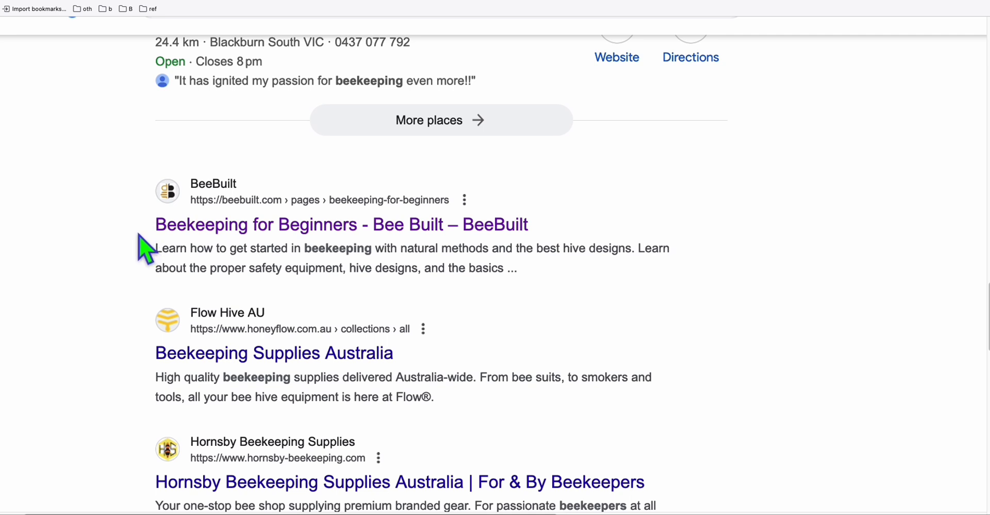
pyautogui.scroll(-1, 129, 235)
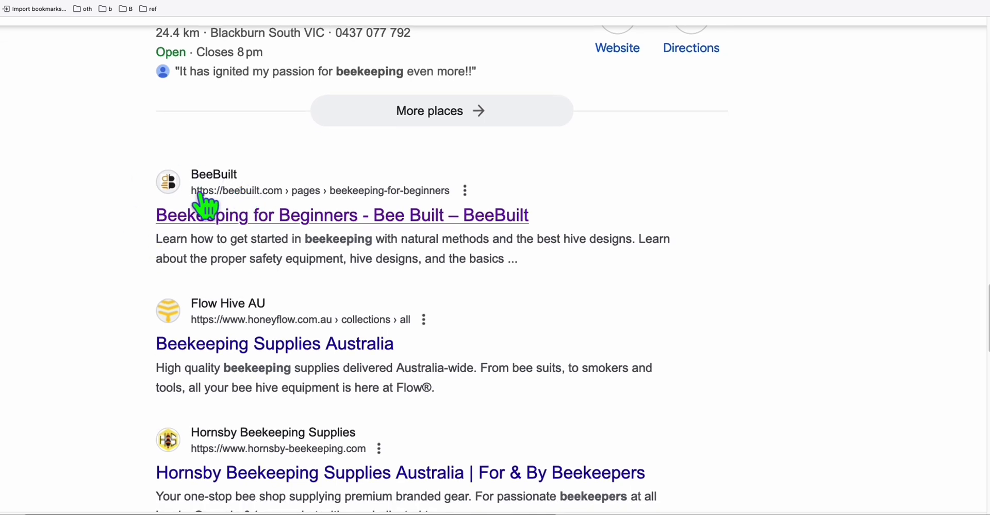
pyautogui.scroll(-3, 107, 206)
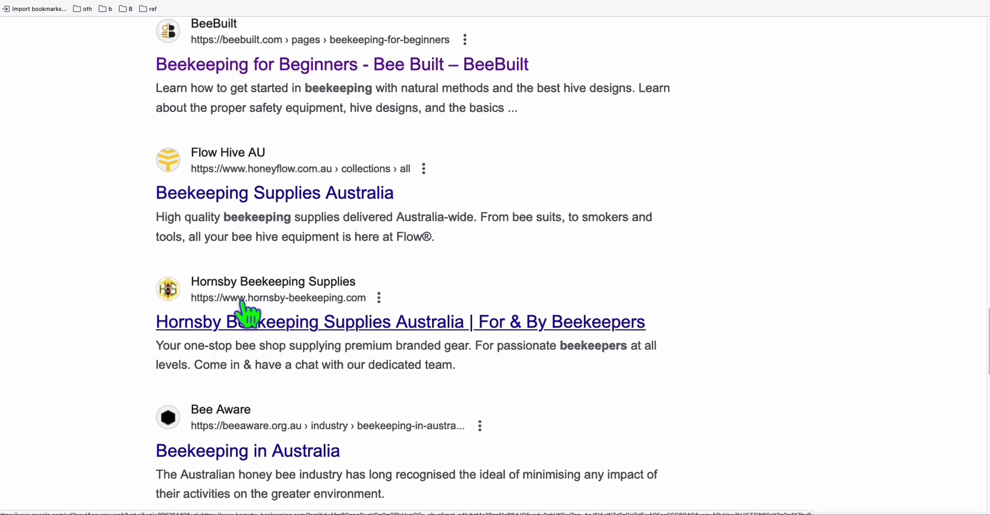
pyautogui.scroll(-3, 119, 289)
pyautogui.scroll(-2, 119, 289)
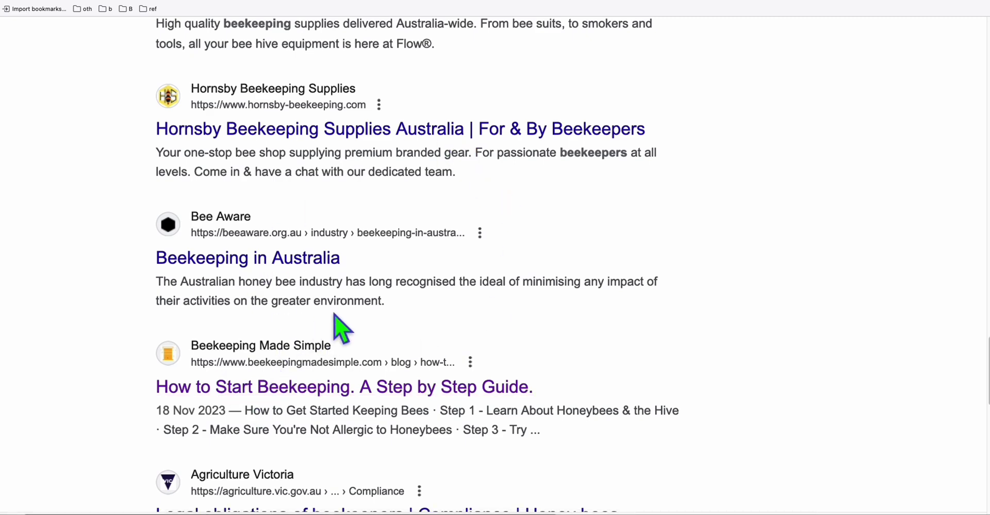
pyautogui.click(592, 0)
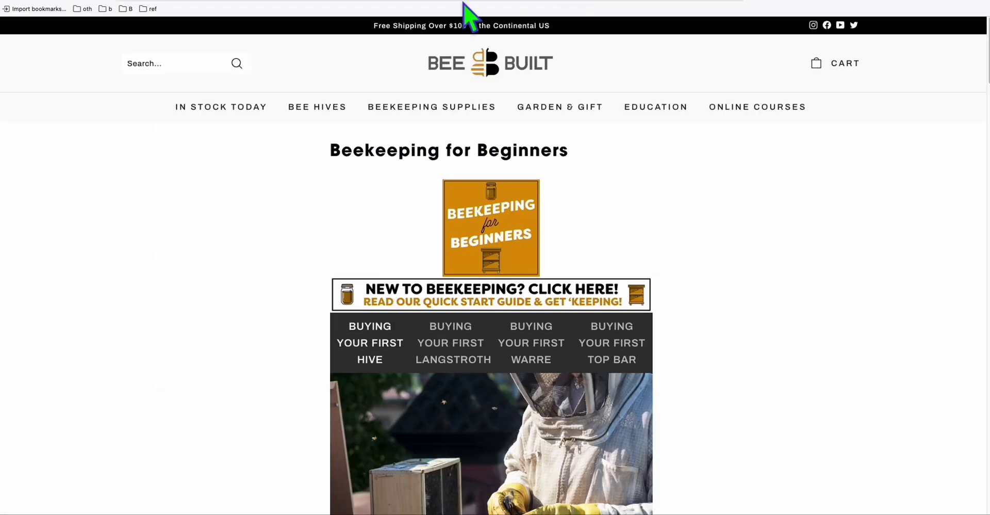
pyautogui.rightClick(198, 0)
pyautogui.click(230, 39)
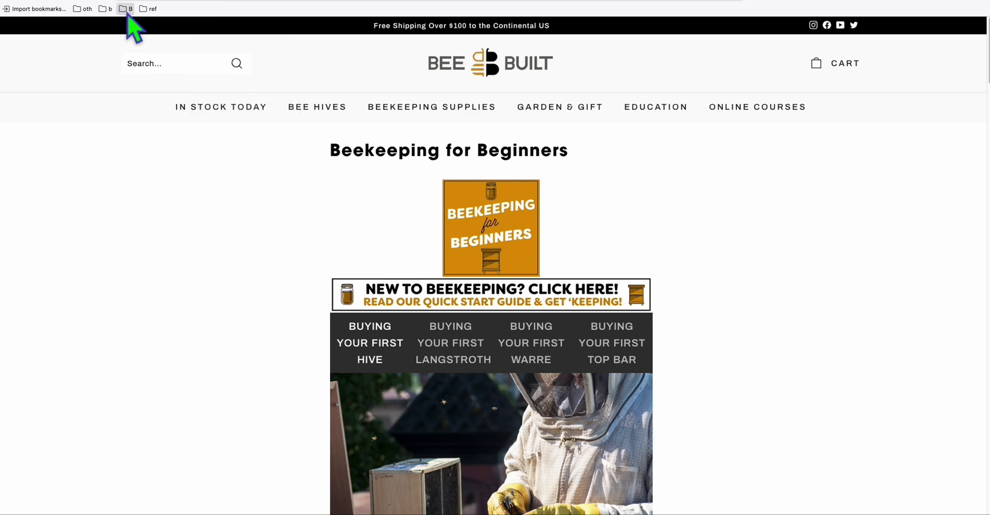
pyautogui.click(204, 0)
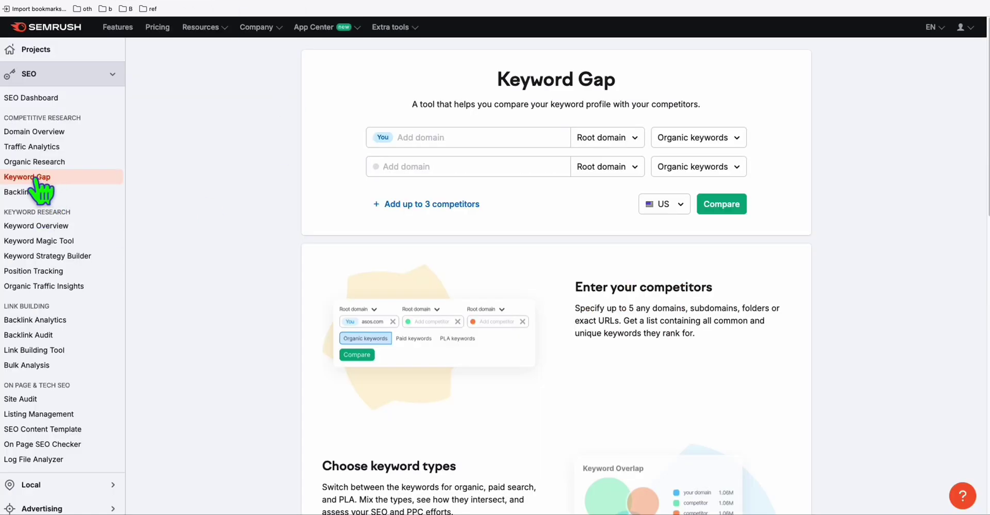
pyautogui.click(416, 135)
pyautogui.hotkey('ctrl', 'v')
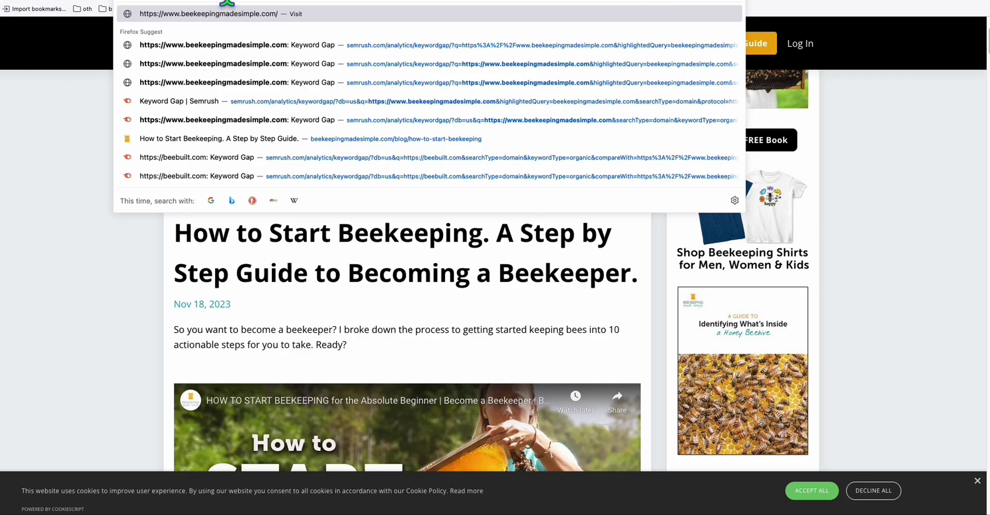
pyautogui.rightClick(227, 3)
pyautogui.click(281, 46)
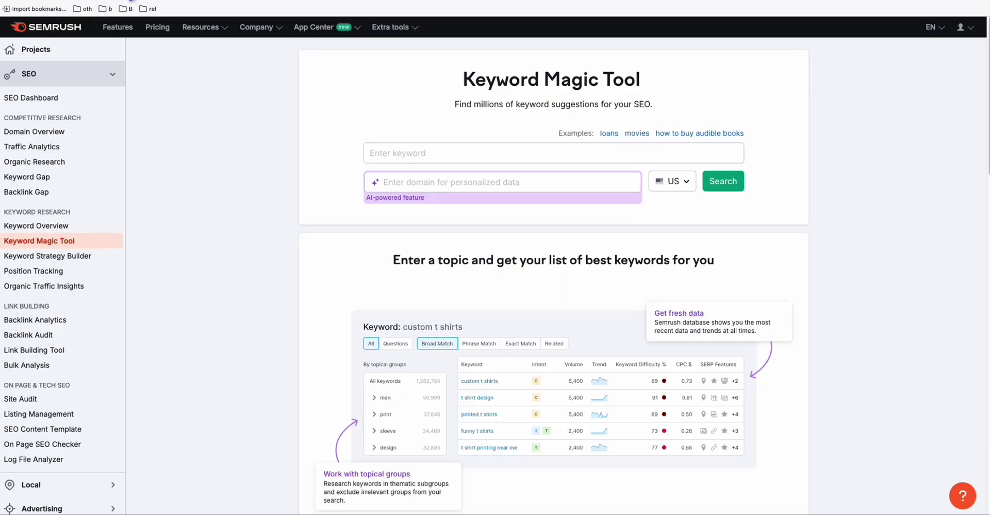
pyautogui.click(444, 166)
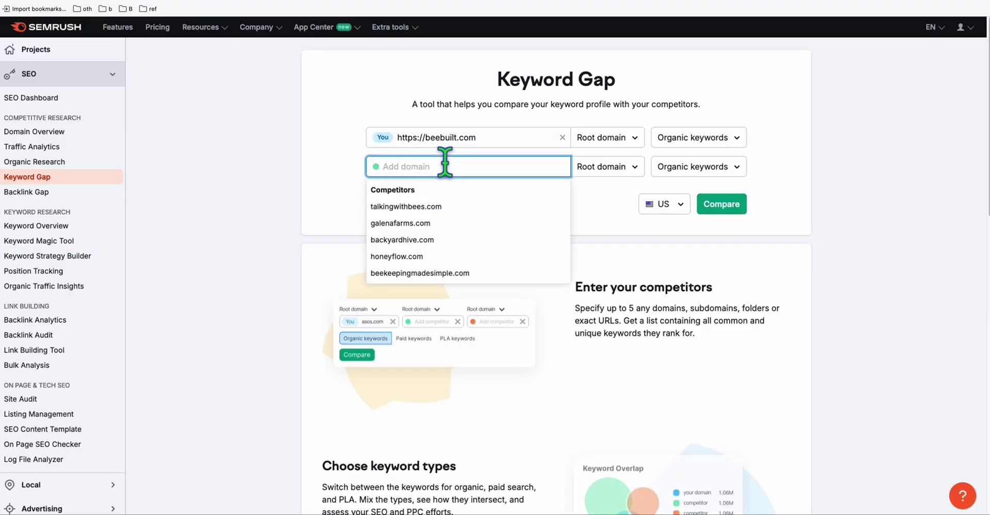
pyautogui.hotkey('ctrl', 'v')
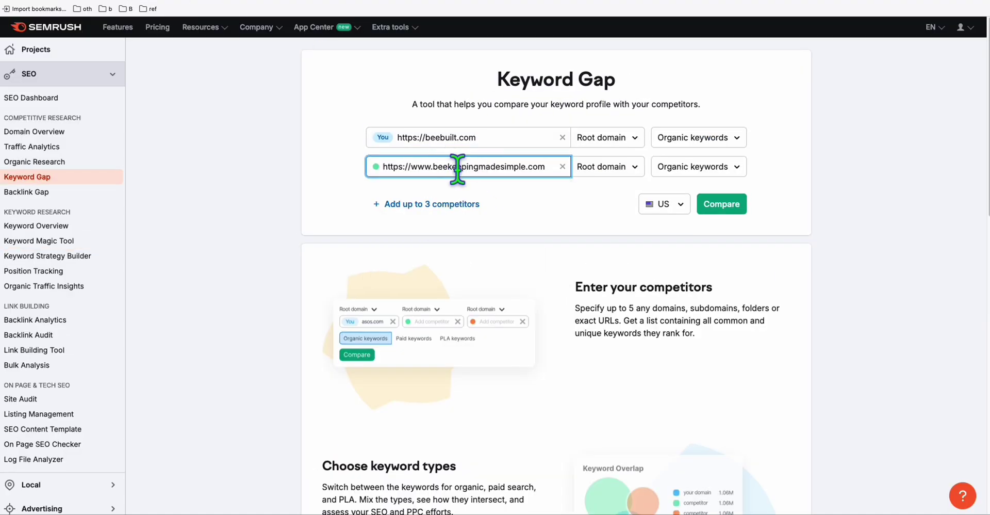
pyautogui.click(277, 171)
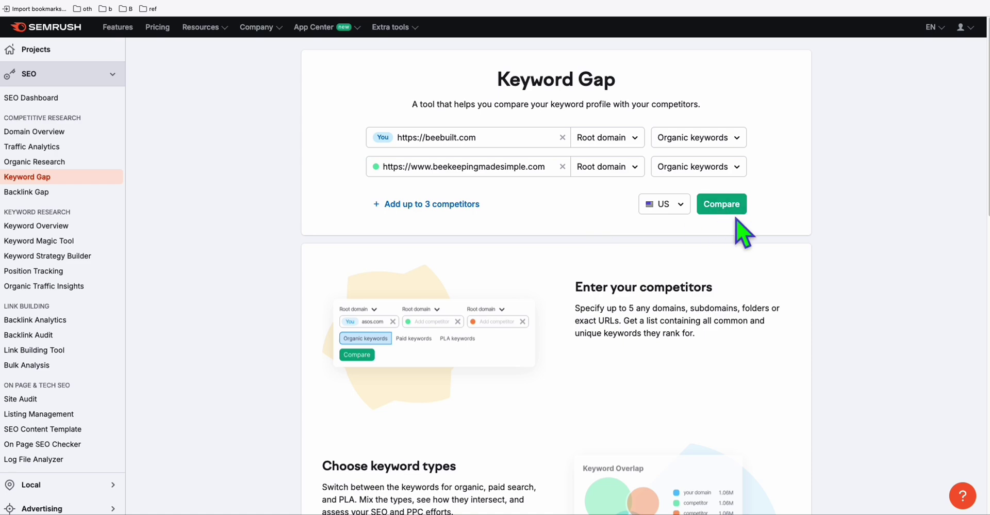
# Compare the two domains and filter the keyword details to Untapped keywords.
pyautogui.click(725, 206)
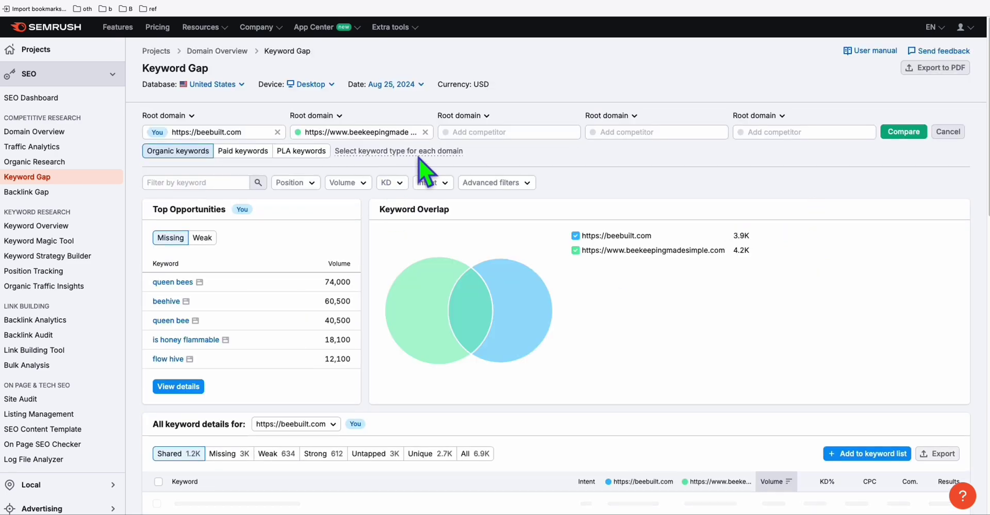
pyautogui.scroll(-3, 583, 206)
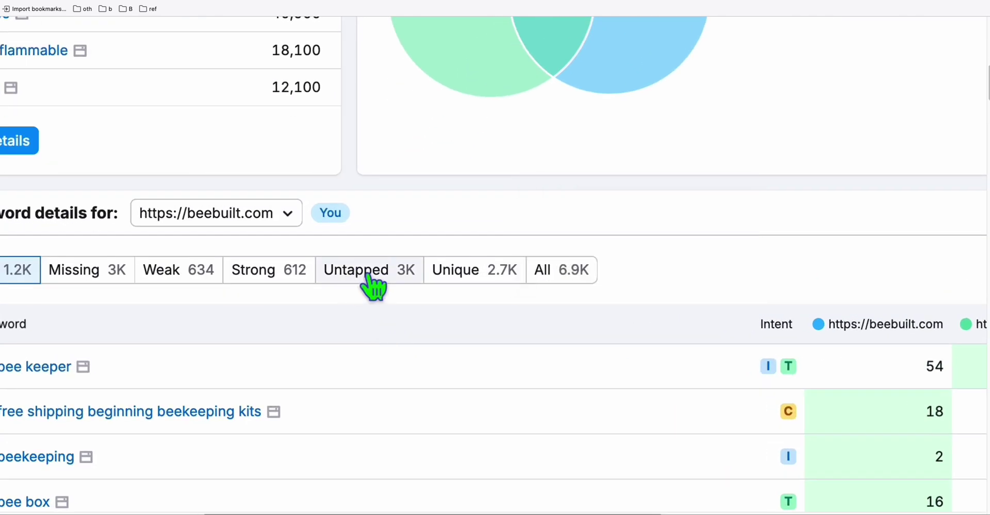
pyautogui.click(364, 281)
# Examine the untapped keywords, comparing both domains' positions and the search volumes.
pyautogui.scroll(-1, 526, 194)
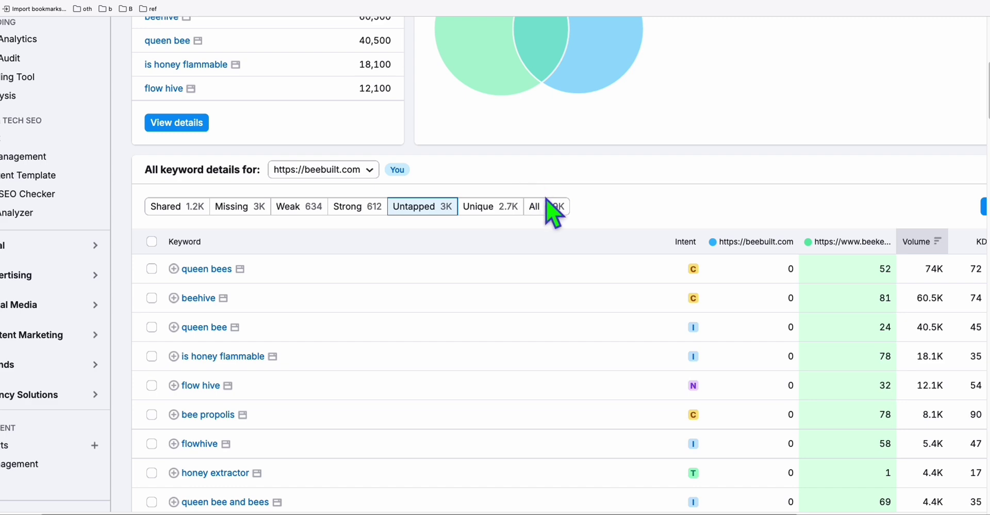
pyautogui.scroll(1, 579, 222)
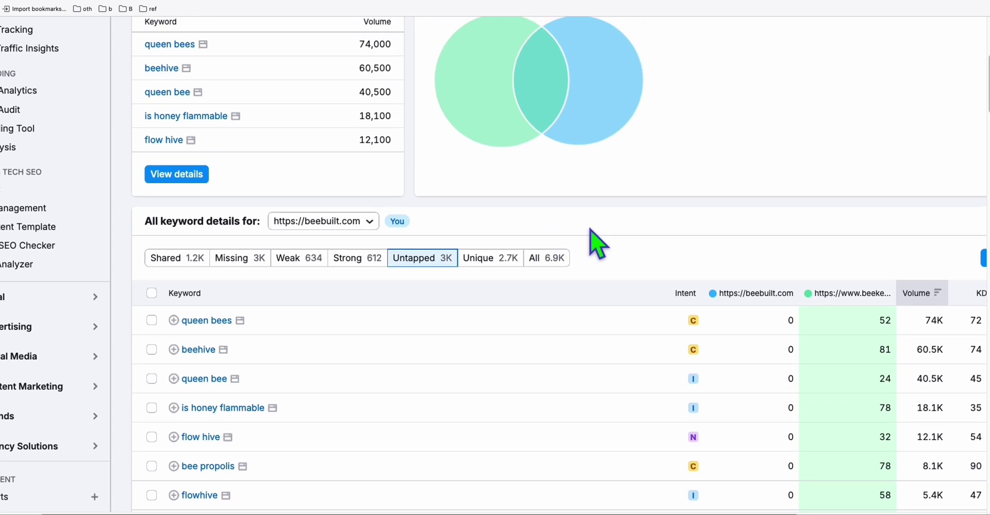
pyautogui.scroll(5, 590, 230)
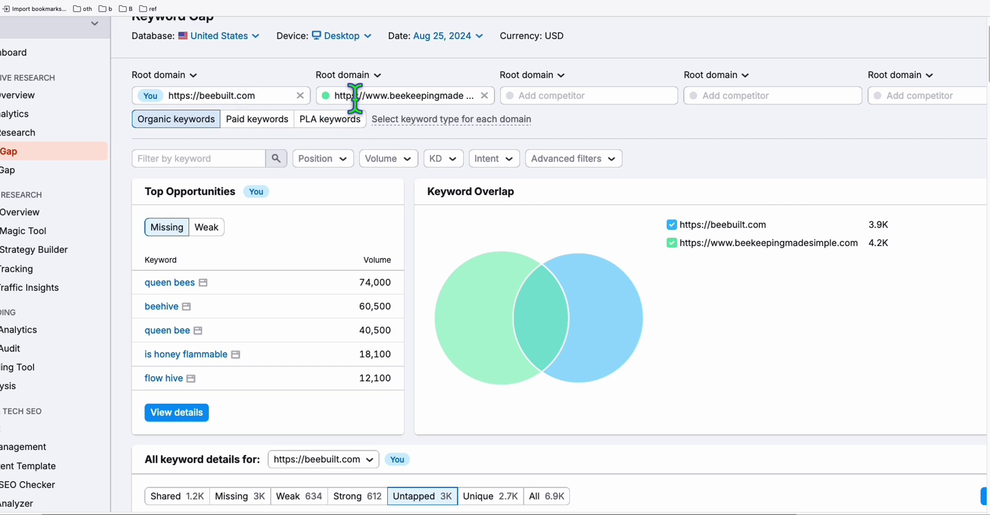
pyautogui.scroll(-3, 445, 204)
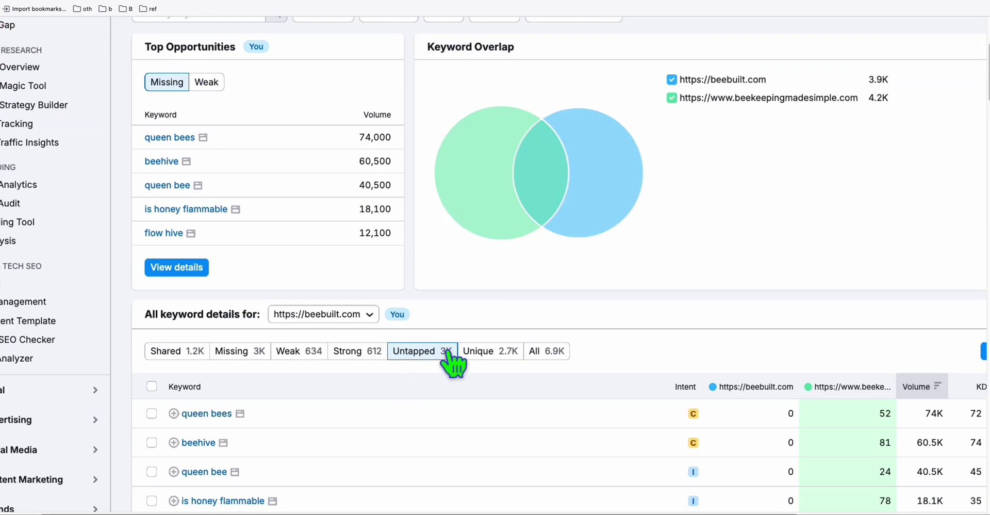
pyautogui.scroll(-1, 475, 313)
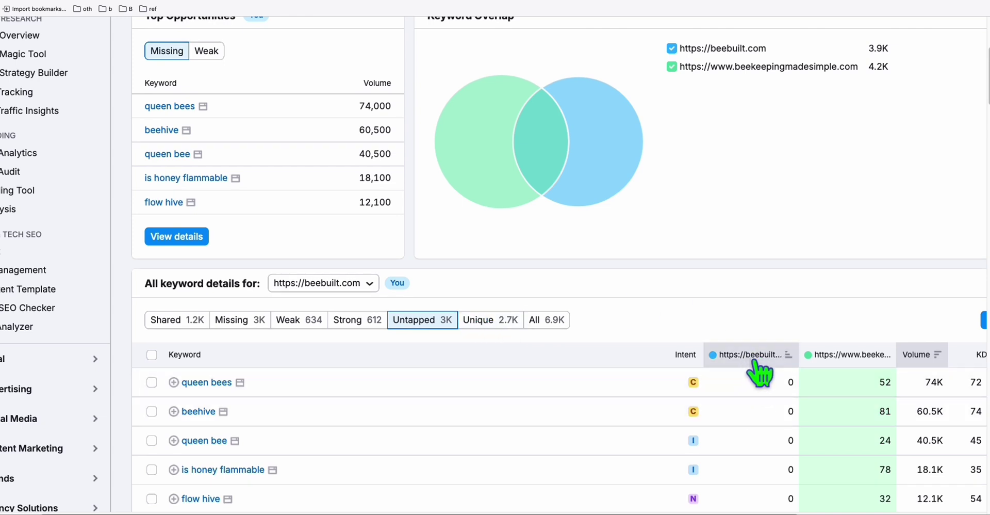
pyautogui.moveTo(756, 362)
pyautogui.scroll(-1, 756, 377)
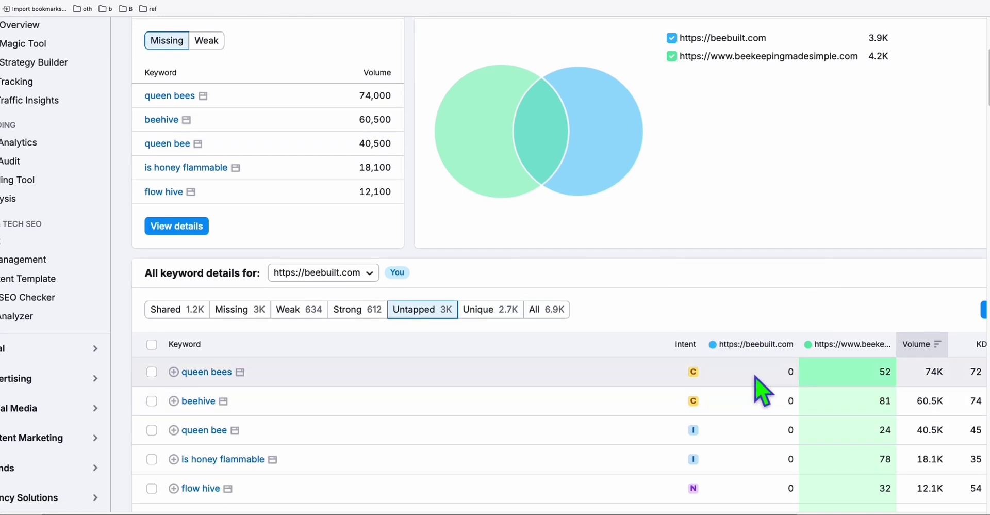
# Find the keyword "is honey flammable" among the untapped keywords and copy it.
pyautogui.scroll(-1, 752, 361)
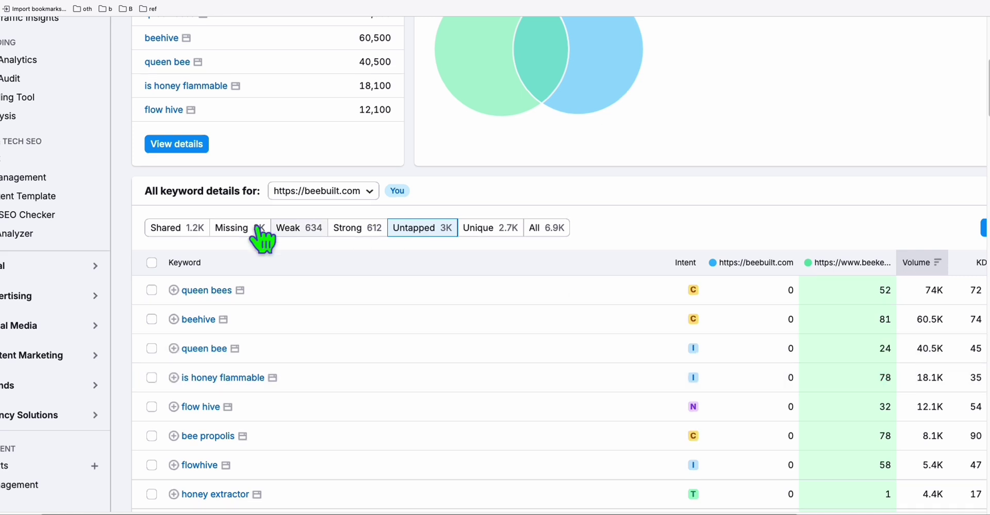
pyautogui.scroll(-2, 220, 346)
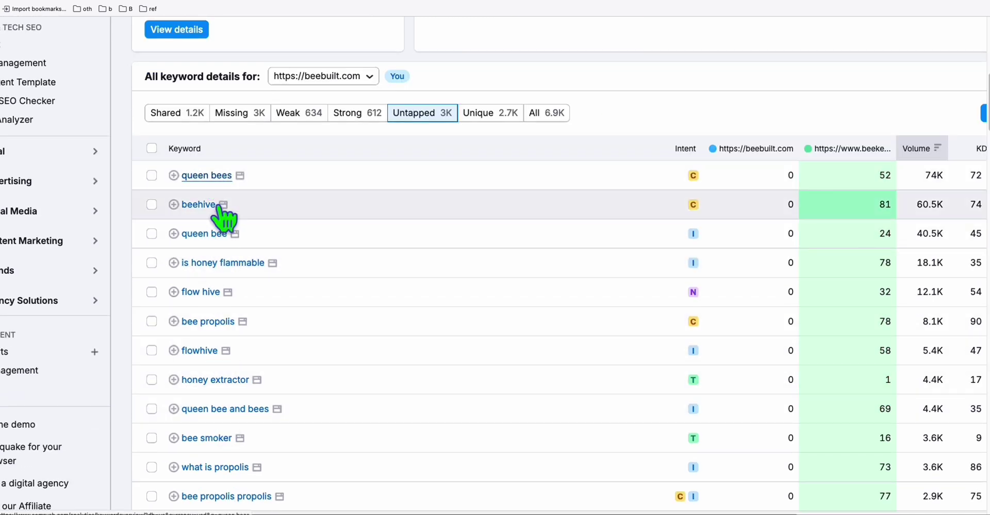
pyautogui.scroll(-1, 221, 274)
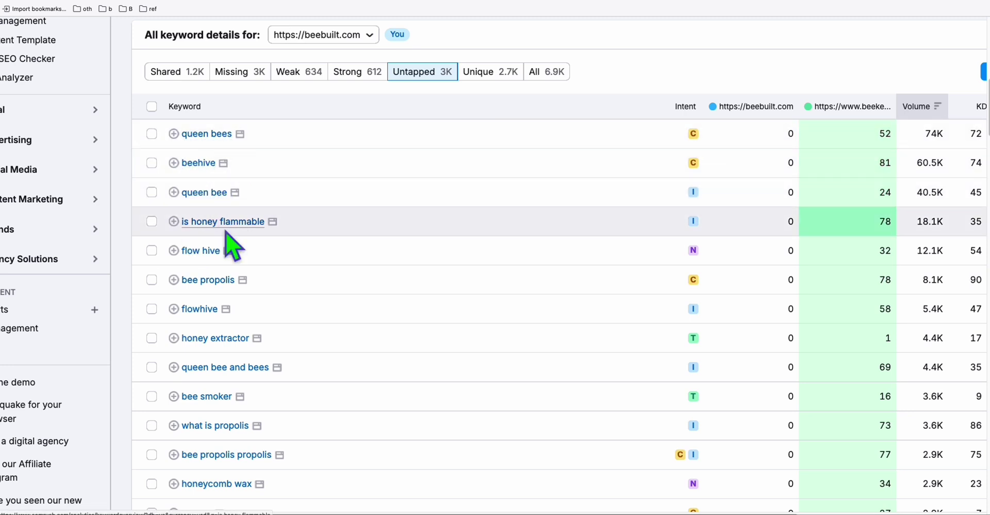
pyautogui.scroll(-1, 230, 233)
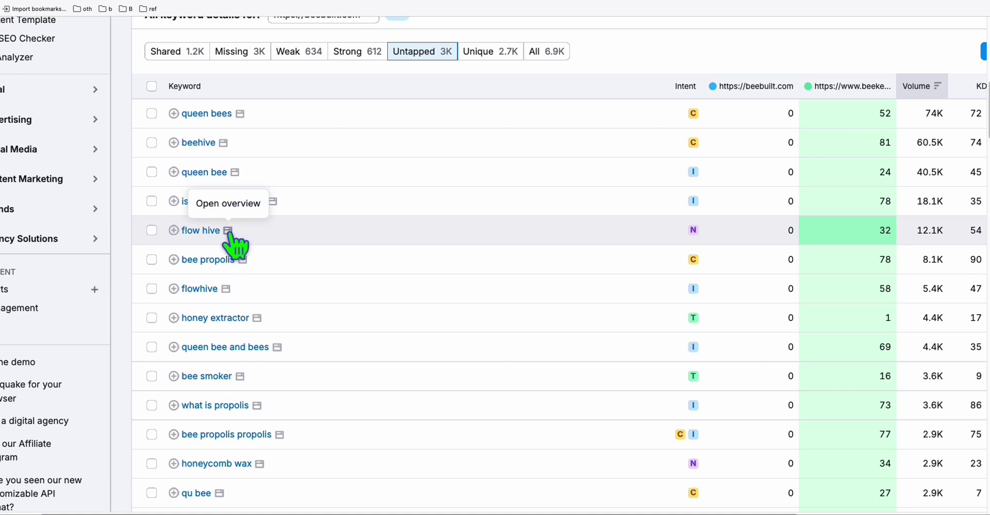
pyautogui.scroll(-1, 302, 351)
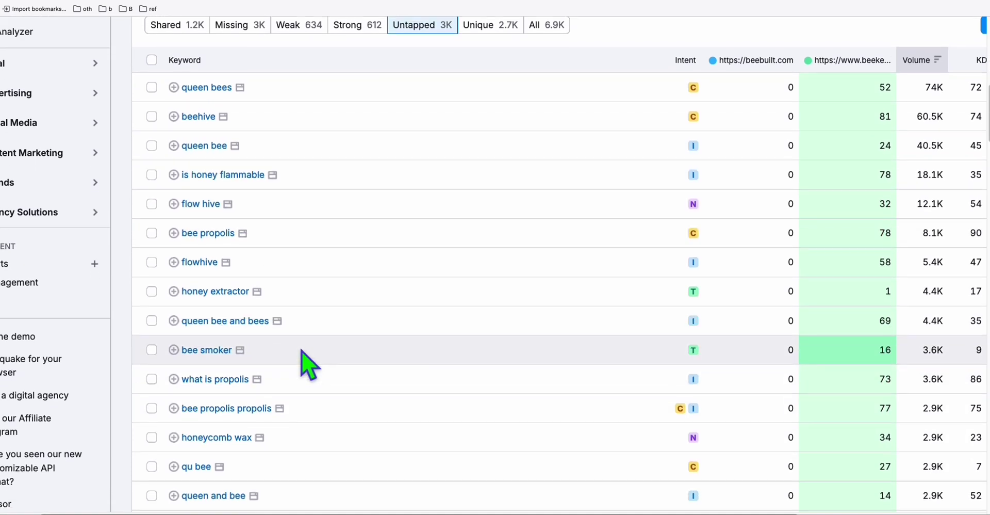
pyautogui.scroll(2, 330, 375)
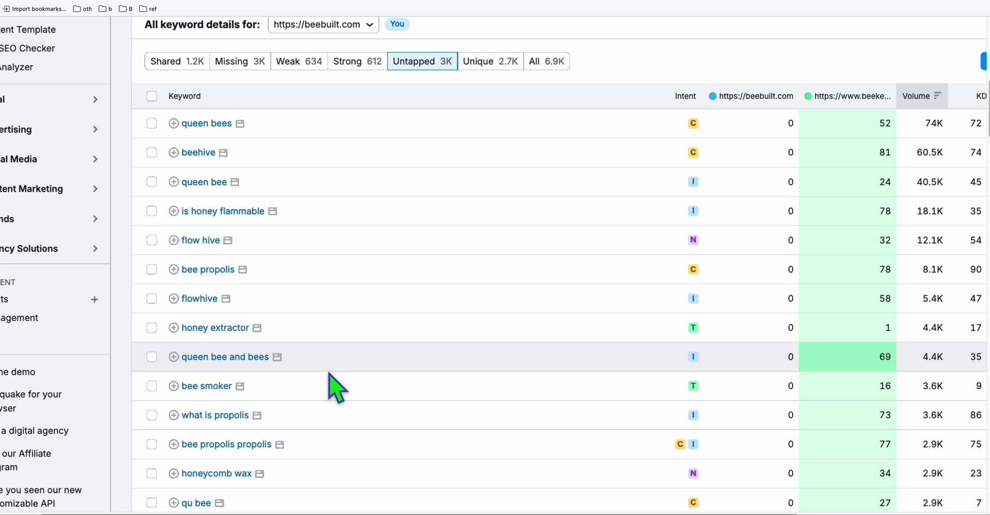
pyautogui.click(177, 214)
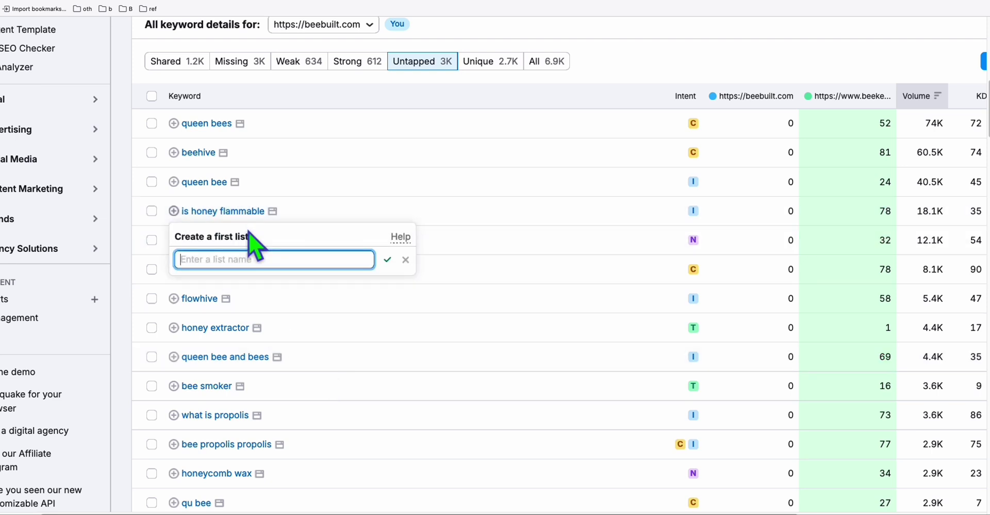
pyautogui.moveTo(269, 212); pyautogui.dragTo(182, 211)
pyautogui.hotkey('ctrl', 'c')
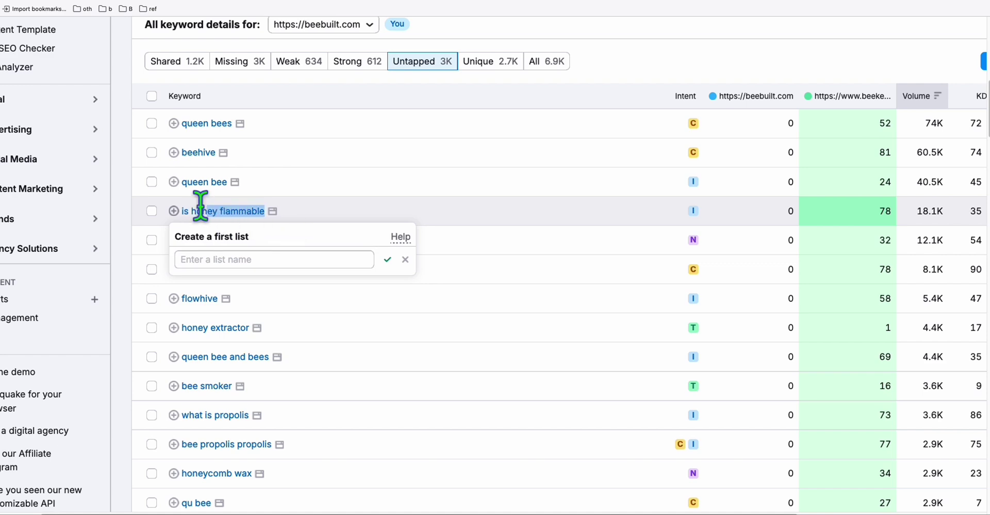
pyautogui.press('Escape')
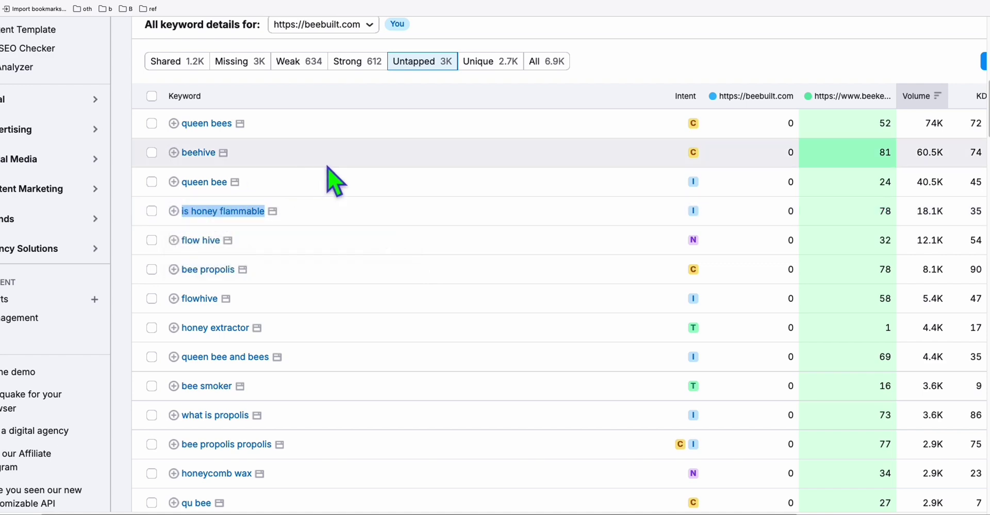
# Search for "is honey flammable" in the Keyword Magic Tool with the US database.
pyautogui.click(140, 1)
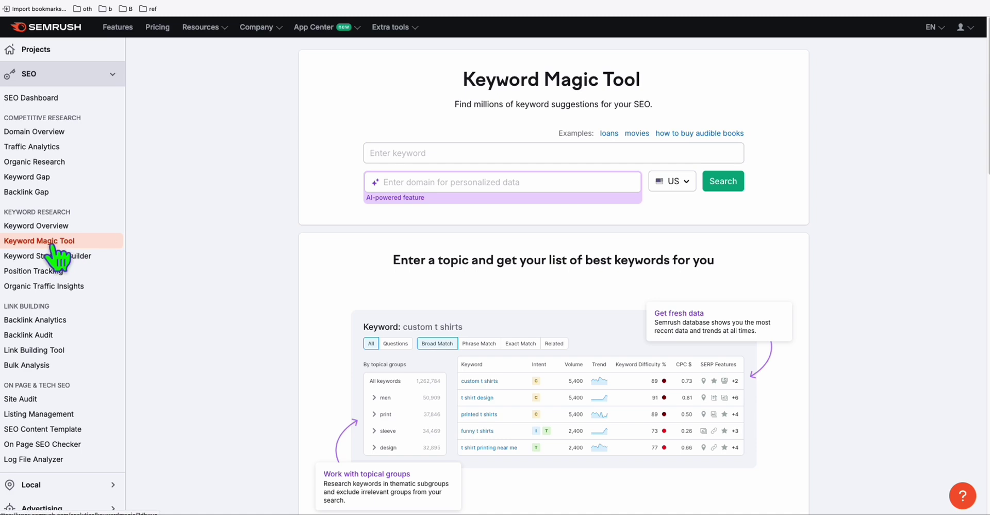
pyautogui.click(410, 151)
pyautogui.hotkey('ctrl', 'v')
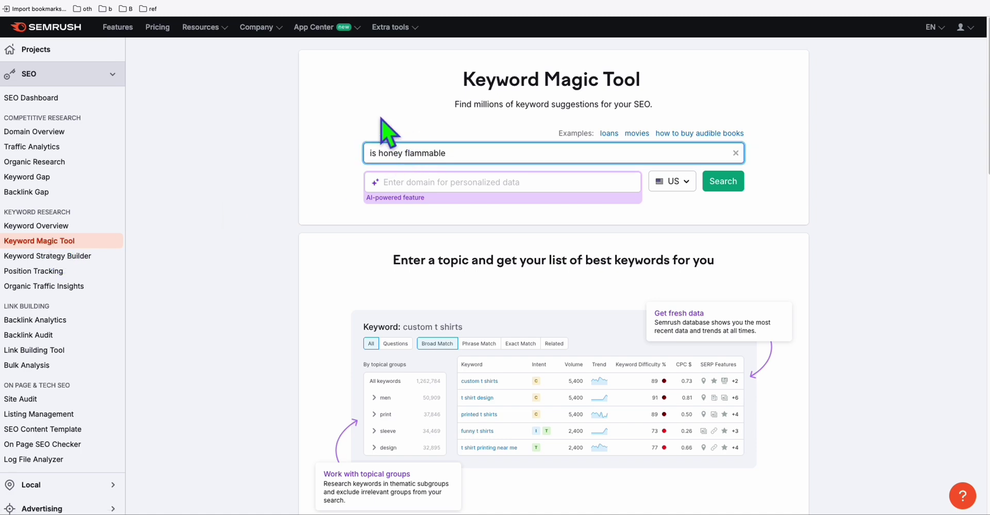
pyautogui.click(722, 182)
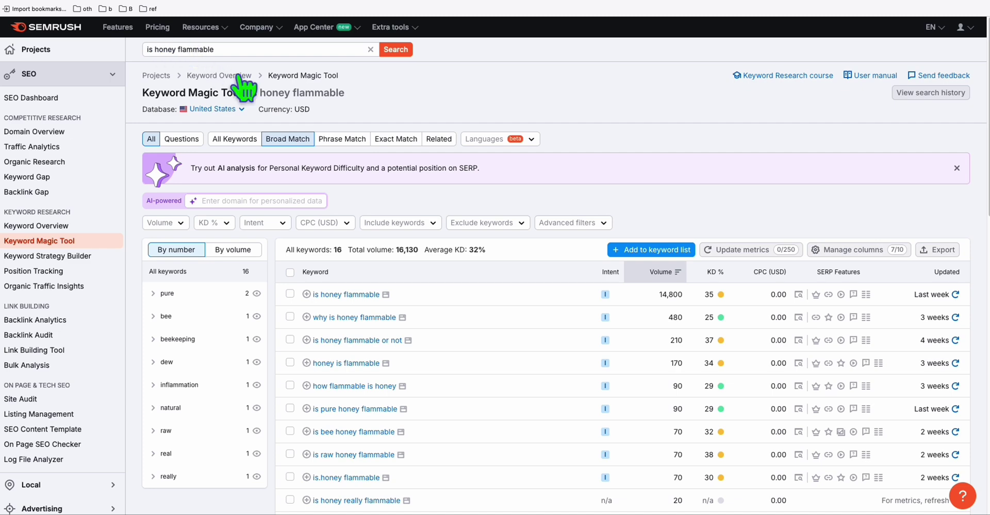
# Select the keywords "is honey flammable" and "why is honey flammable" in the results and copy them.
pyautogui.scroll(-1, 493, 234)
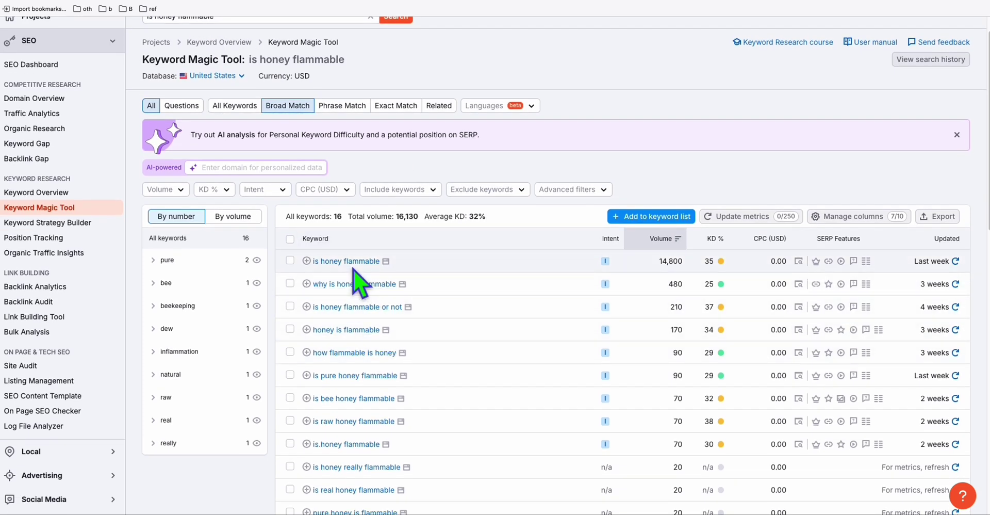
pyautogui.scroll(-1, 459, 258)
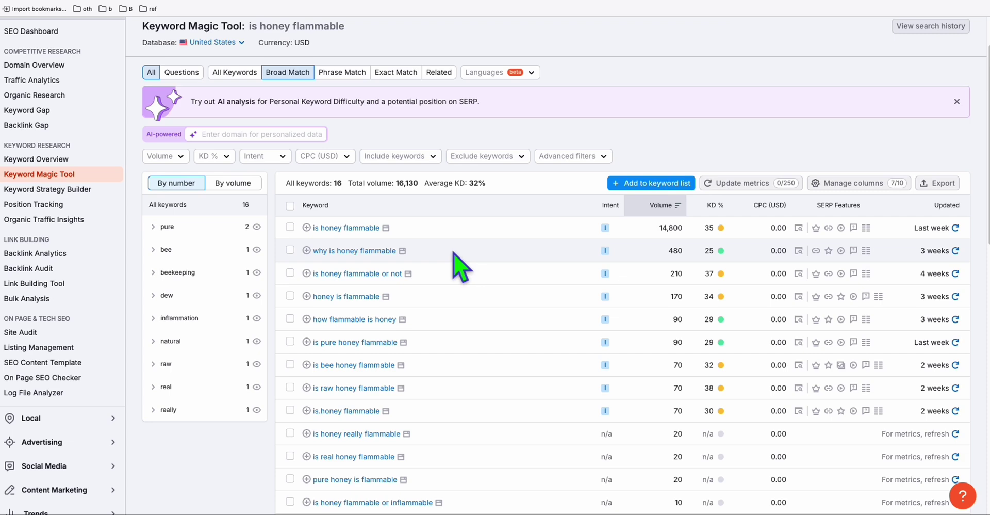
pyautogui.click(290, 228)
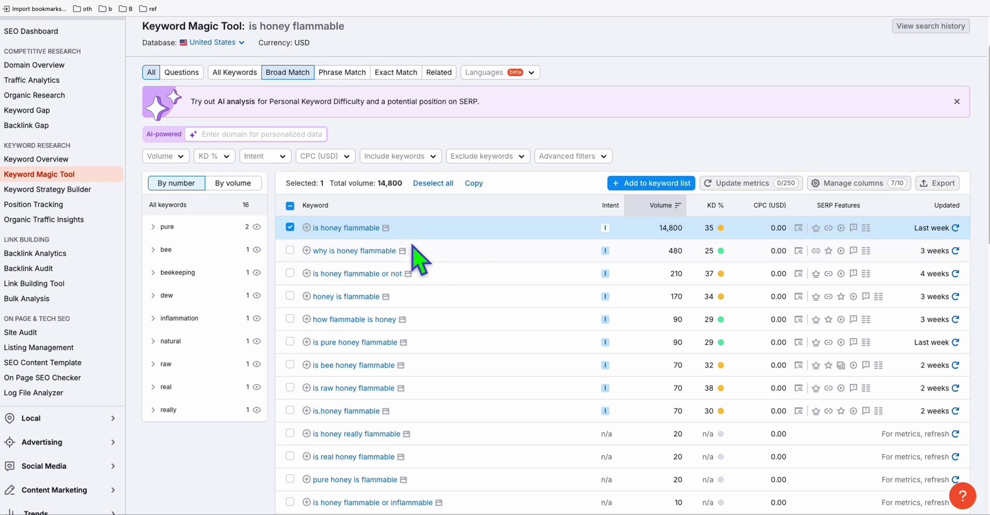
pyautogui.click(290, 250)
pyautogui.scroll(-3, 489, 240)
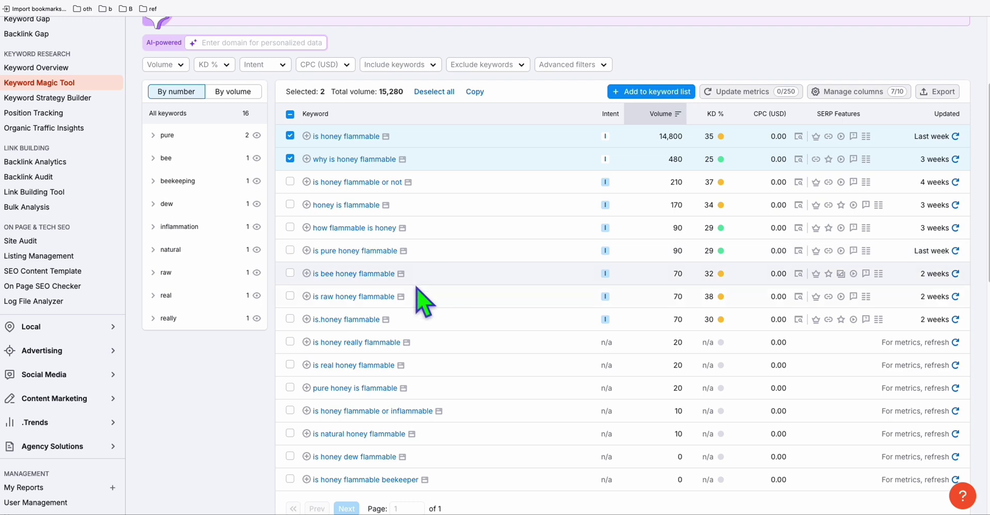
pyautogui.scroll(-1, 422, 287)
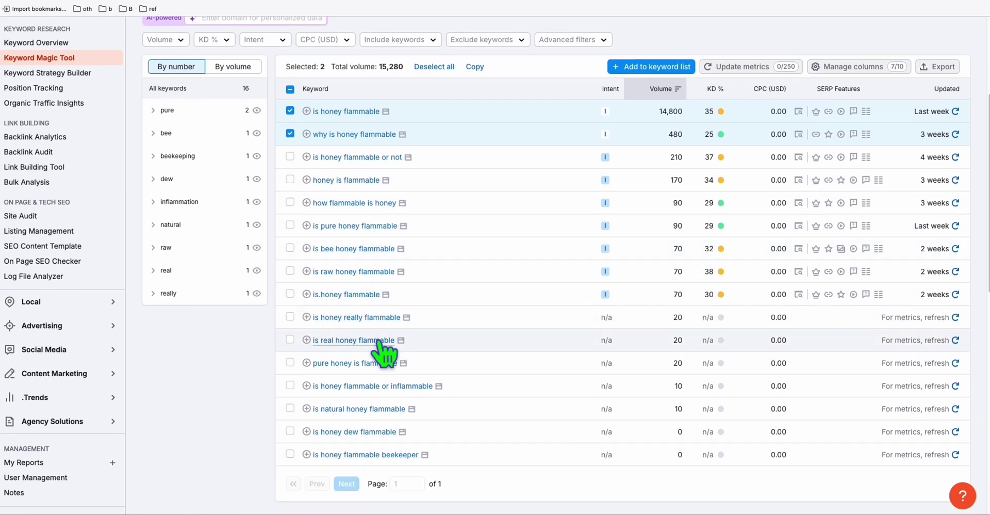
pyautogui.scroll(4, 366, 299)
# Switch to the blank Google Sheets spreadsheet and paste the copied keyword rows starting at cell A1.
pyautogui.click(785, 1)
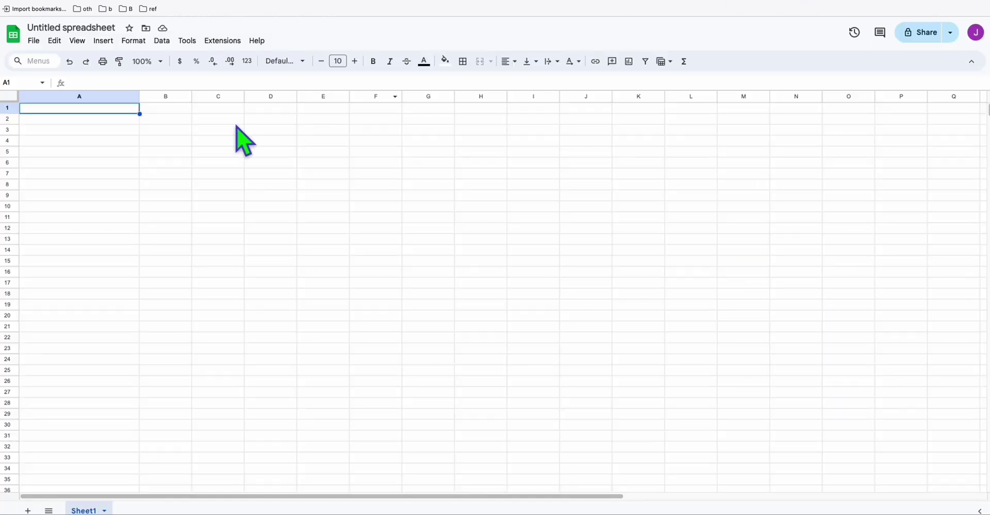
pyautogui.write('is honey flammable\tInformational\t14800\t35\t0\tFeatured snippe\tLast week why is honey flammable\tInformational\t480\t25\t0\tSite links, Revie\t3 weeks')
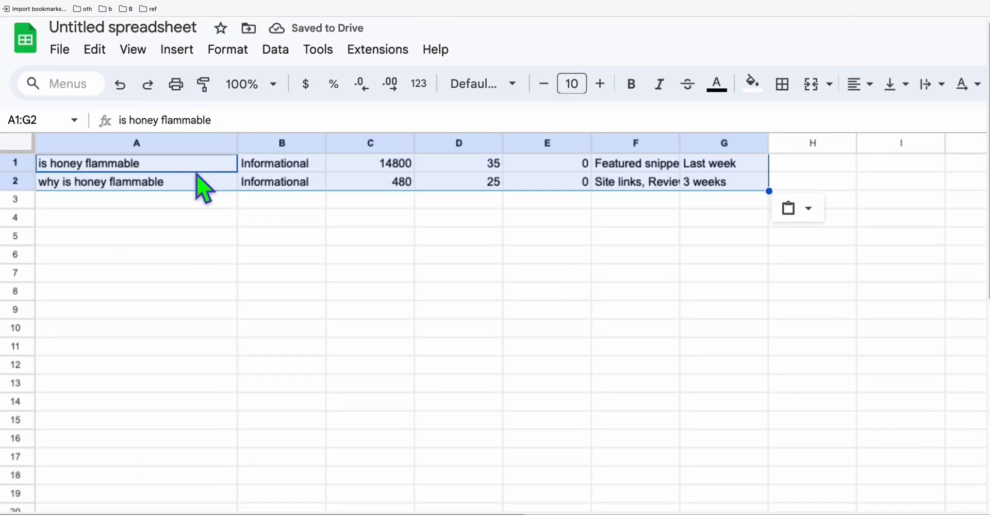
pyautogui.click(107, 121)
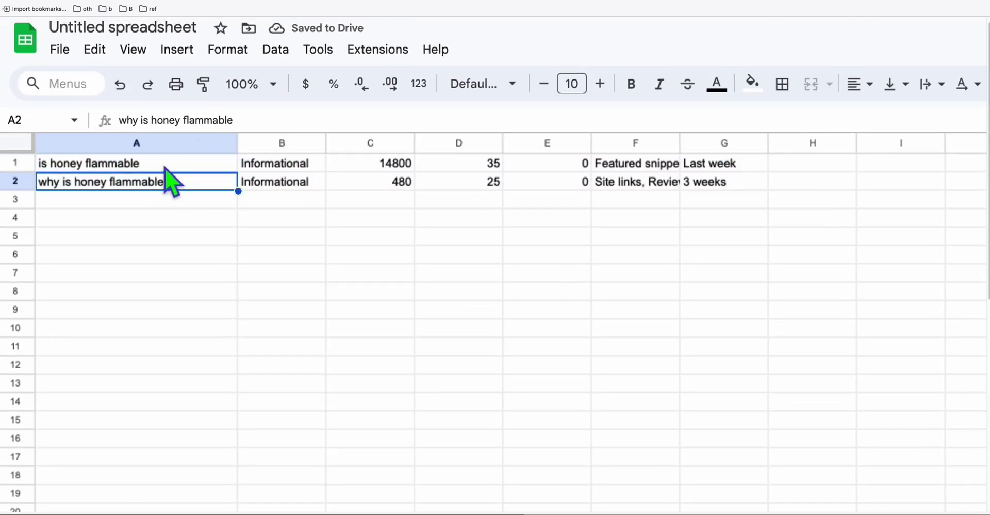
pyautogui.click(165, 168)
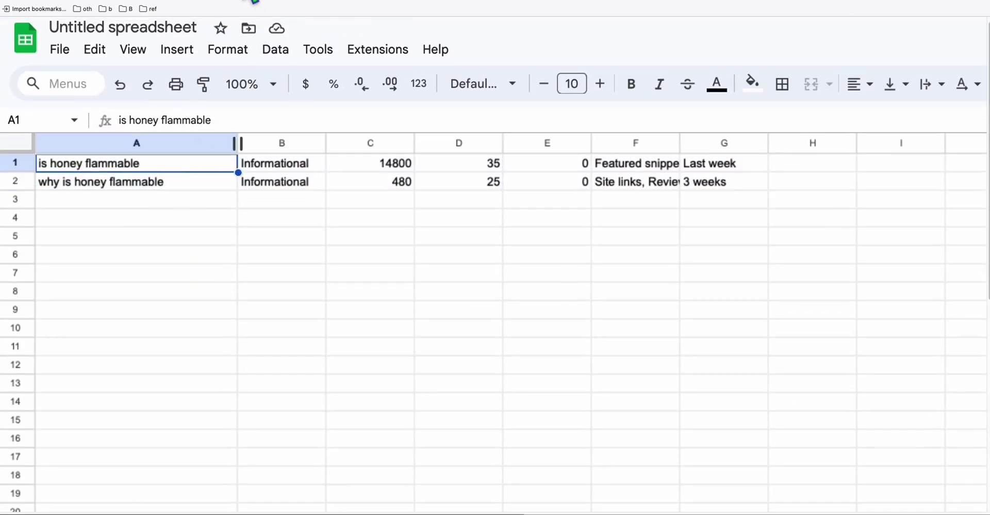
# Copy the untapped keyword "what is propolis" from the Keyword Gap results and search for it in the Keyword Magic Tool.
pyautogui.click(252, 1)
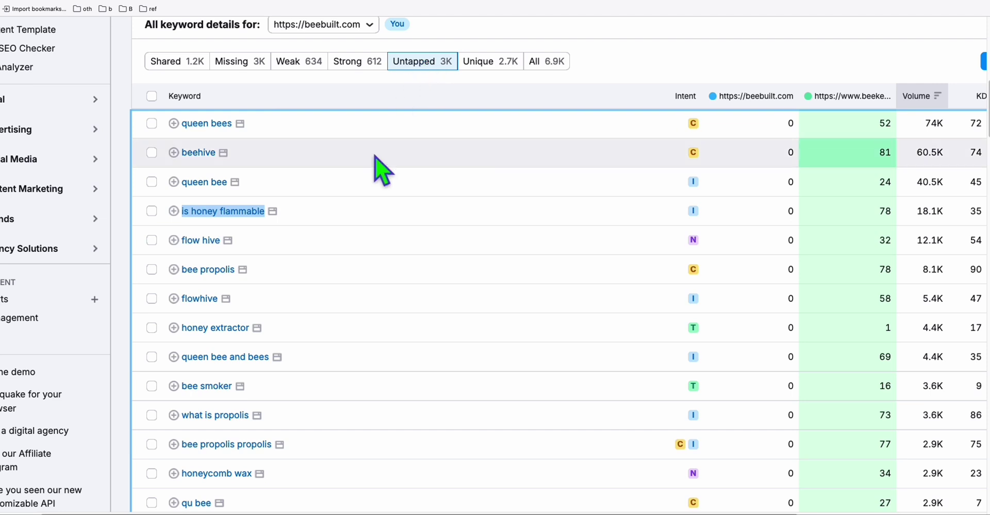
pyautogui.scroll(-1, 273, 157)
pyautogui.scroll(-1, 268, 175)
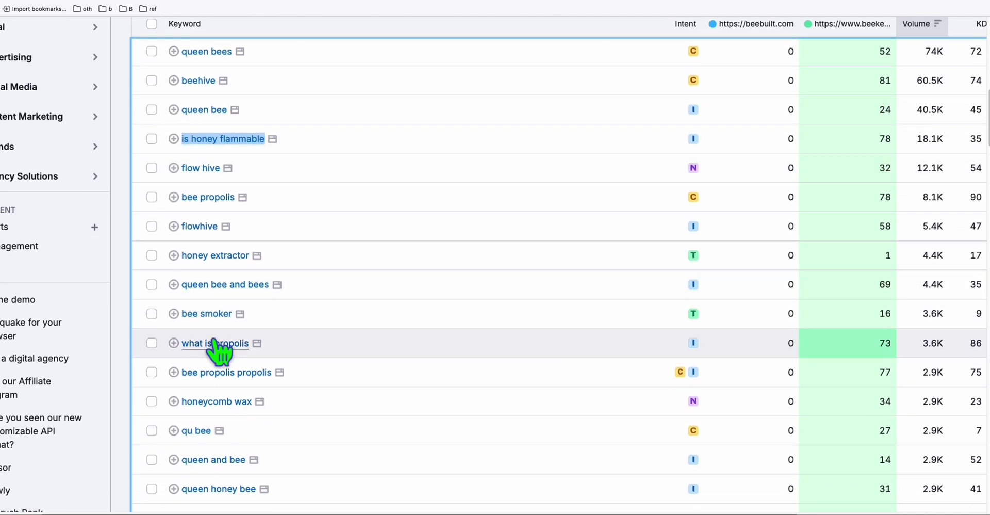
pyautogui.tripleClick(183, 352)
pyautogui.press('super+c')
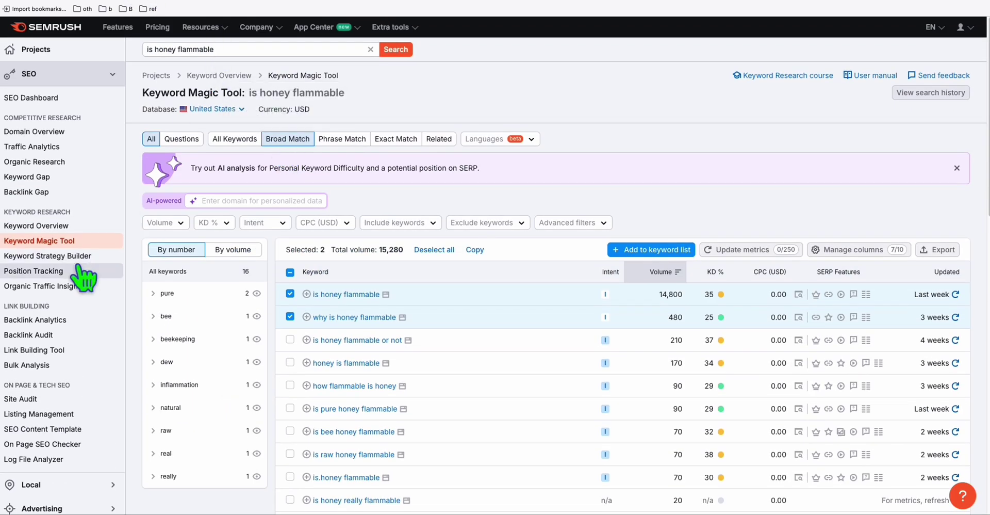
pyautogui.moveTo(222, 50); pyautogui.dragTo(112, 52)
pyautogui.press('super+v')
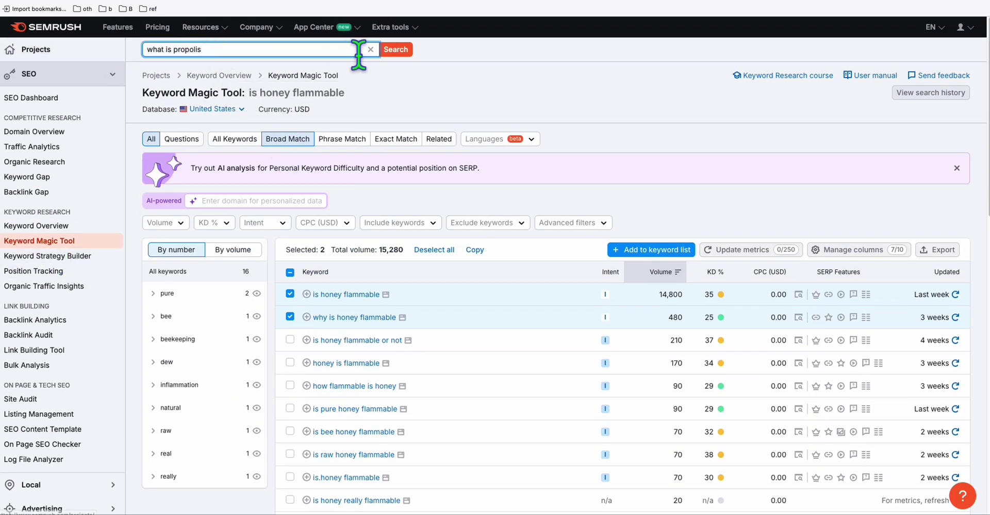
pyautogui.click(395, 49)
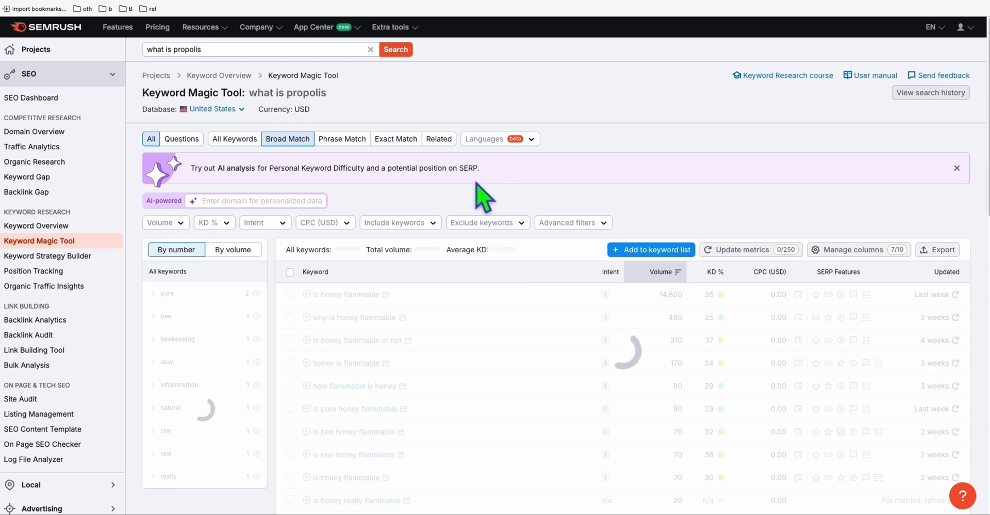
# Select "what is propolis", "what is propolis good for skin" and "what is green propolis" in the results and copy them.
pyautogui.scroll(-3, 522, 239)
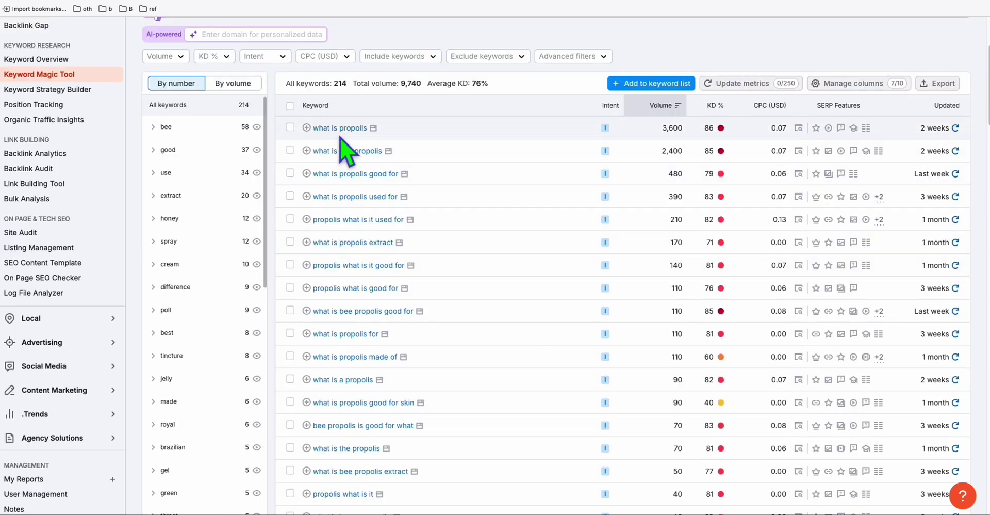
pyautogui.click(290, 127)
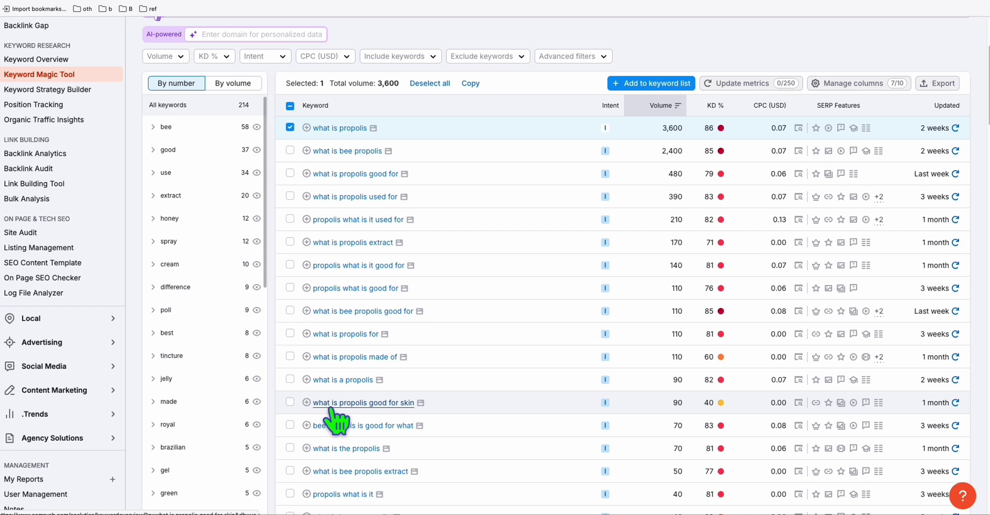
pyautogui.click(289, 403)
pyautogui.scroll(-1, 405, 320)
pyautogui.scroll(-1, 405, 321)
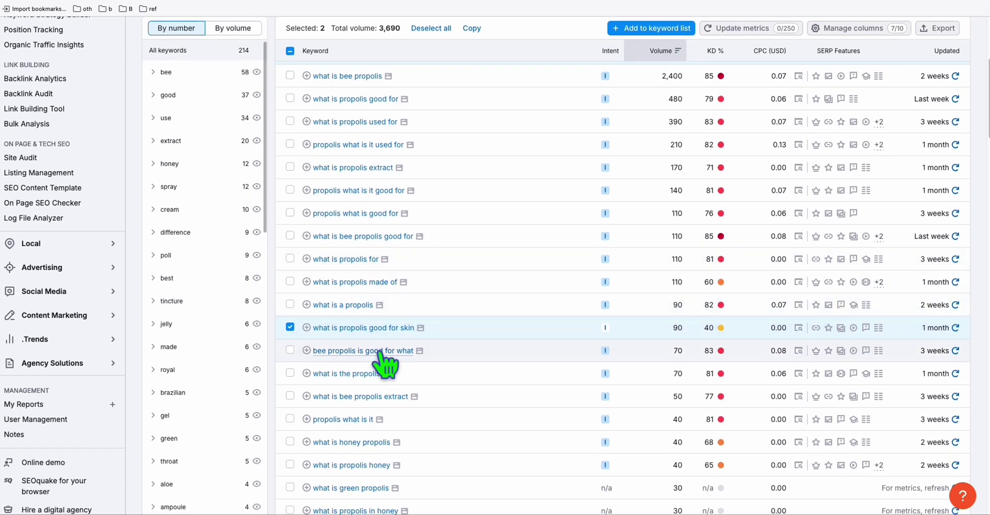
pyautogui.click(290, 480)
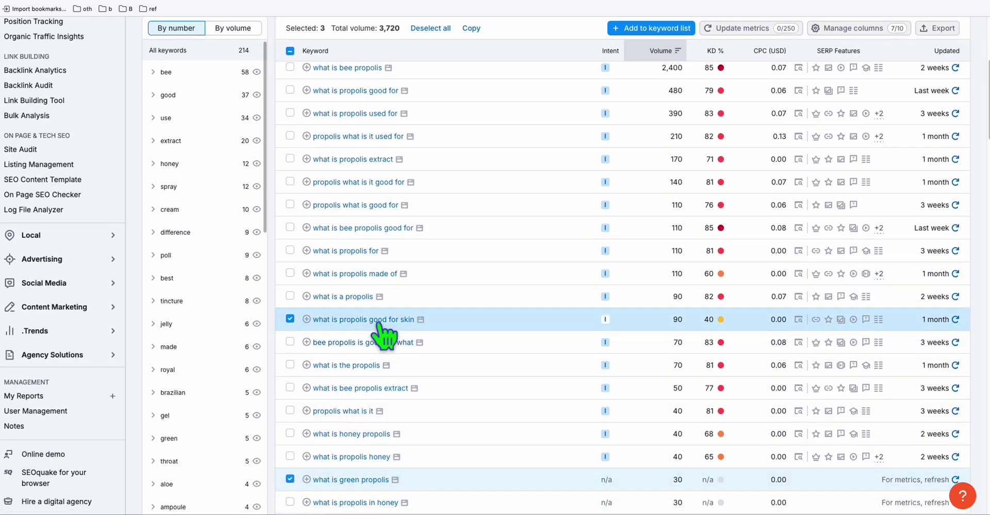
pyautogui.scroll(-2, 382, 323)
pyautogui.scroll(-1, 382, 323)
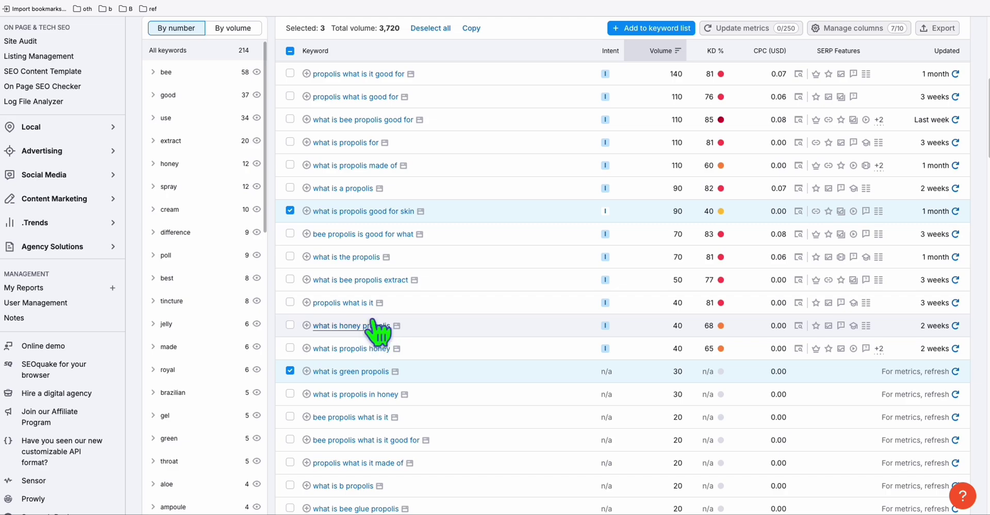
pyautogui.scroll(10, 377, 332)
pyautogui.click(471, 248)
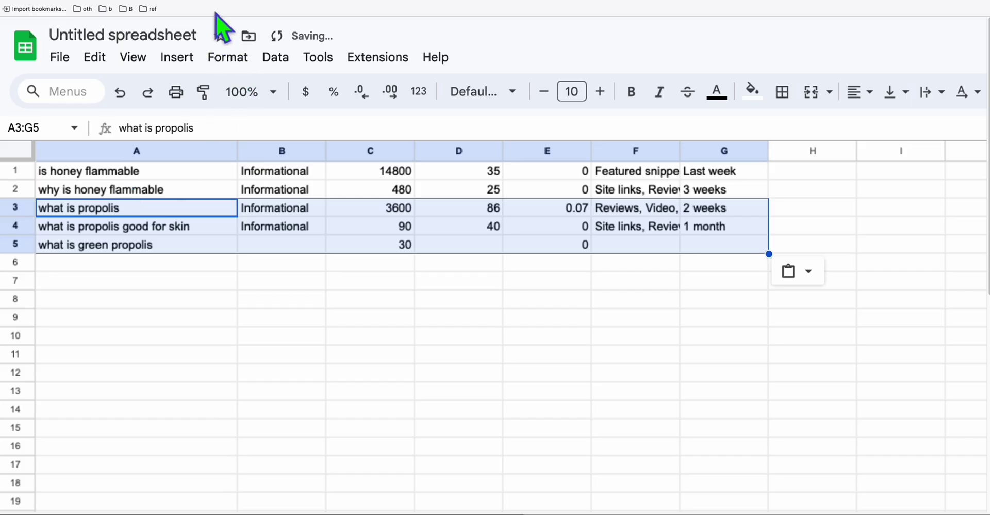
# Return to the Keyword Gap results and copy the untapped keyword "what kills bees instantly".
pyautogui.click(219, 0)
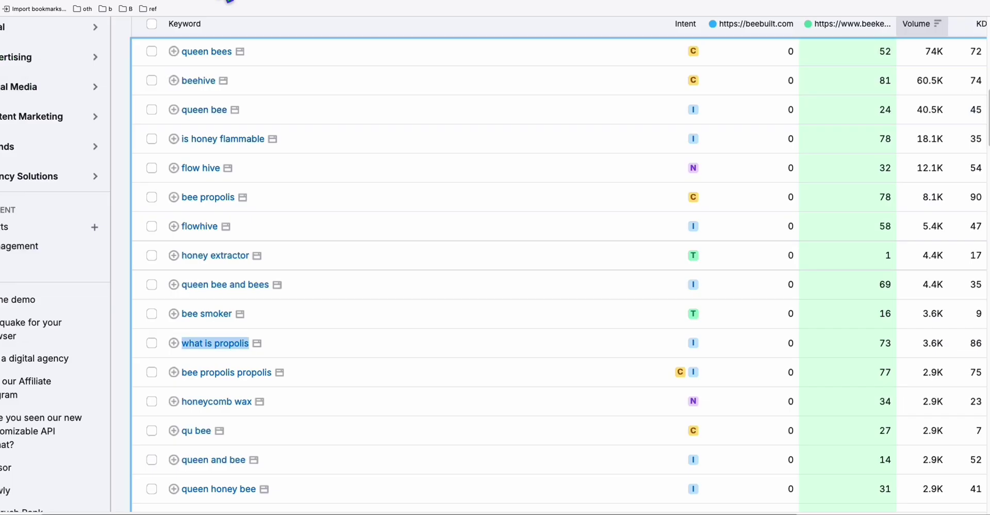
pyautogui.scroll(-3, 217, 202)
pyautogui.scroll(-1, 226, 192)
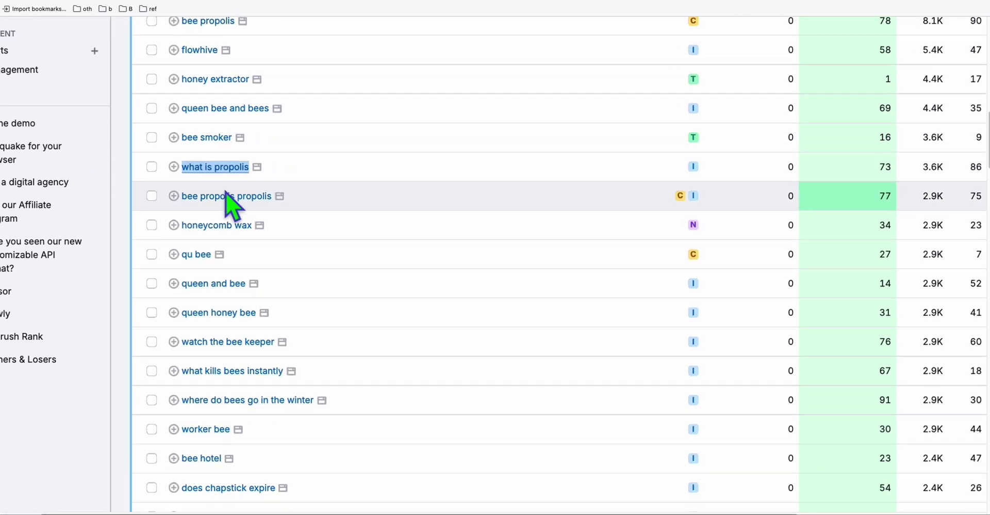
pyautogui.scroll(-1, 255, 346)
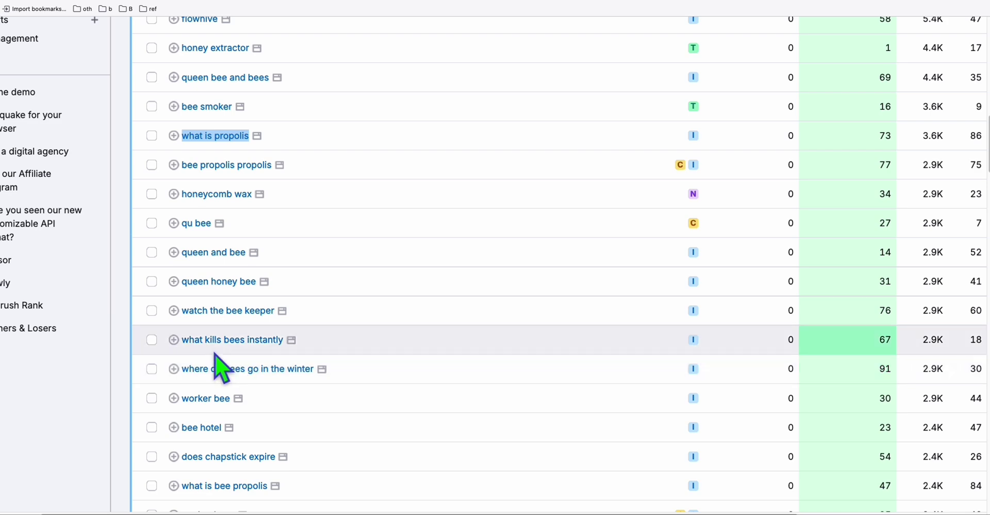
pyautogui.moveTo(283, 341); pyautogui.dragTo(181, 341)
pyautogui.press('super+c')
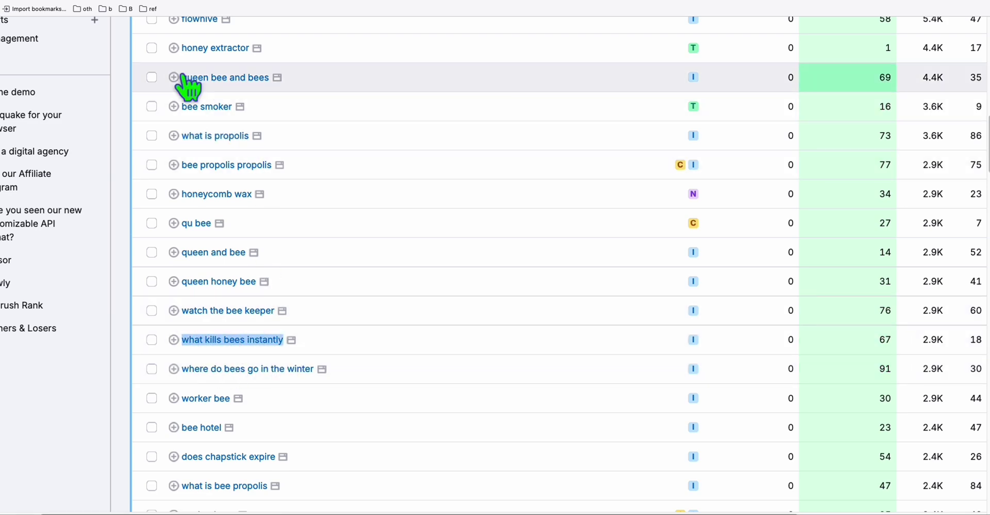
# Search for "what kills bees instantly" in the Semrush Keyword Magic Tool, replacing the previous keyword.
pyautogui.click(113, 0)
pyautogui.moveTo(213, 50); pyautogui.dragTo(130, 49)
pyautogui.press('super+v')
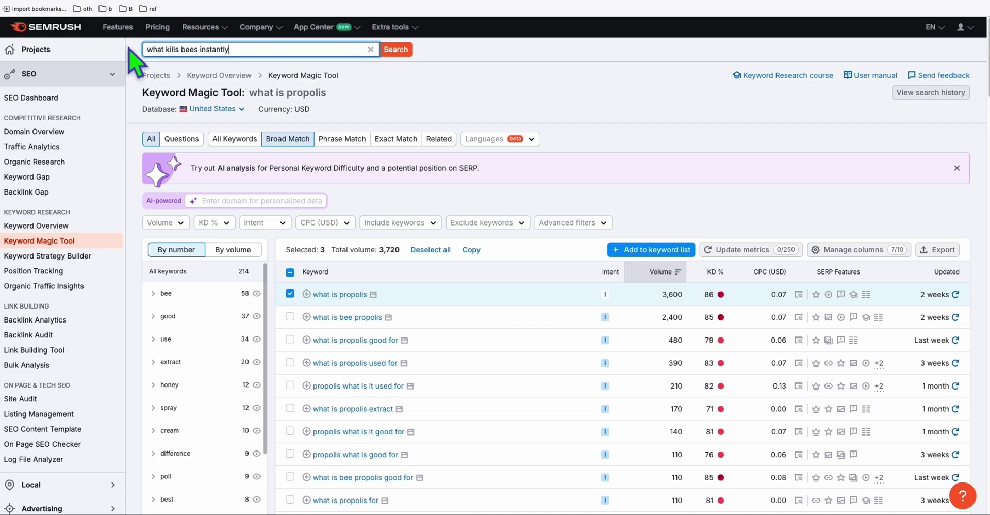
pyautogui.click(395, 52)
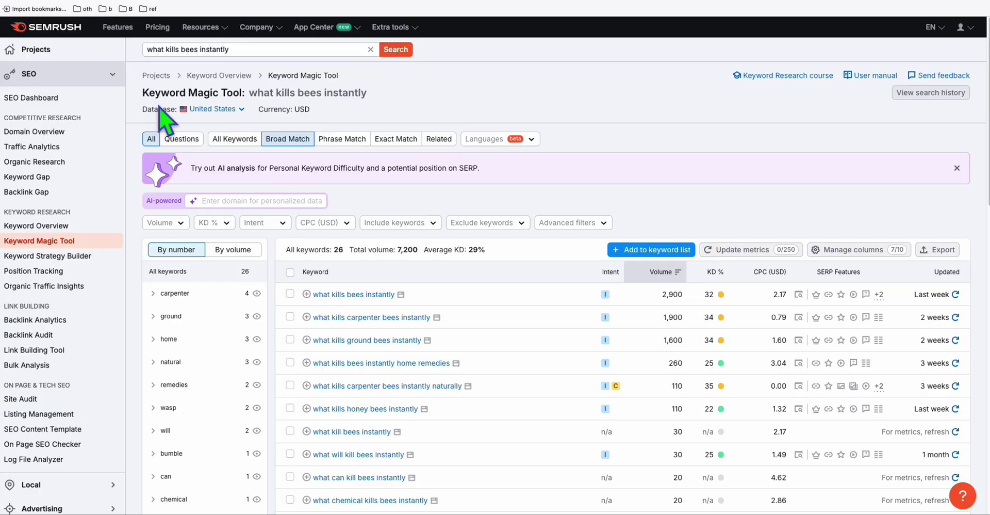
# Switch to the Google Sheets spreadsheet and paste the rows for "what kills honey bees instantly" and "what kills bees and wasps instantly" starting at cell A6.
pyautogui.hotkey('ctrl', 'Tab')
pyautogui.click(95, 265)
pyautogui.write('what kills honey bees instantly\tInformational\t110\t22\t1.32\tFeatured snippe\tLast week what kills bees and wasps instantly\t\t20\t\t0')
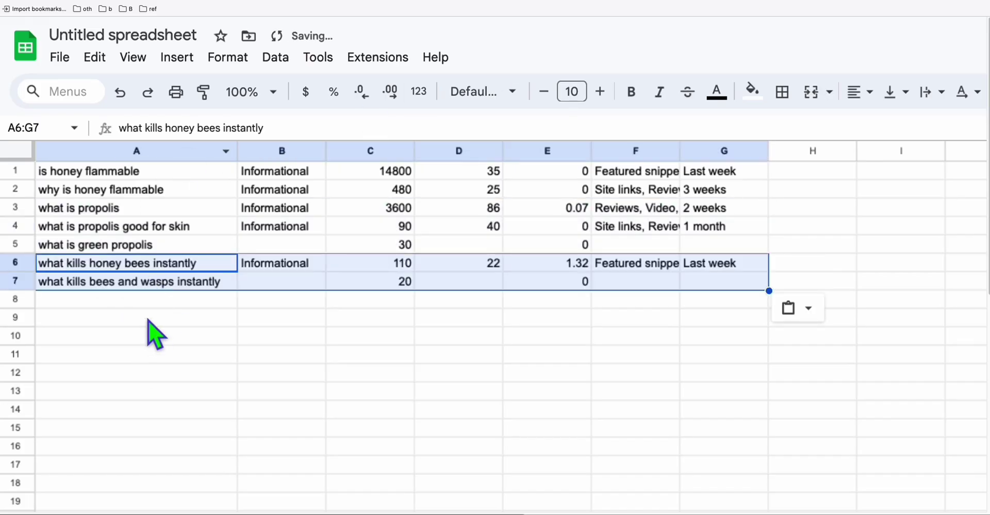
# Select the collected keywords in cells A1:A7 and copy them.
pyautogui.click(152, 308)
pyautogui.click(147, 286)
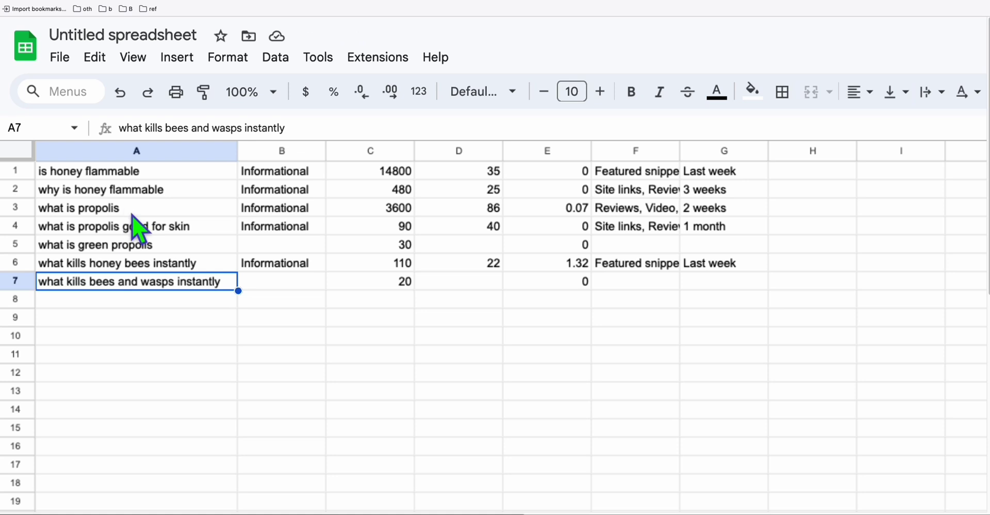
pyautogui.scroll(-5, 79, 295)
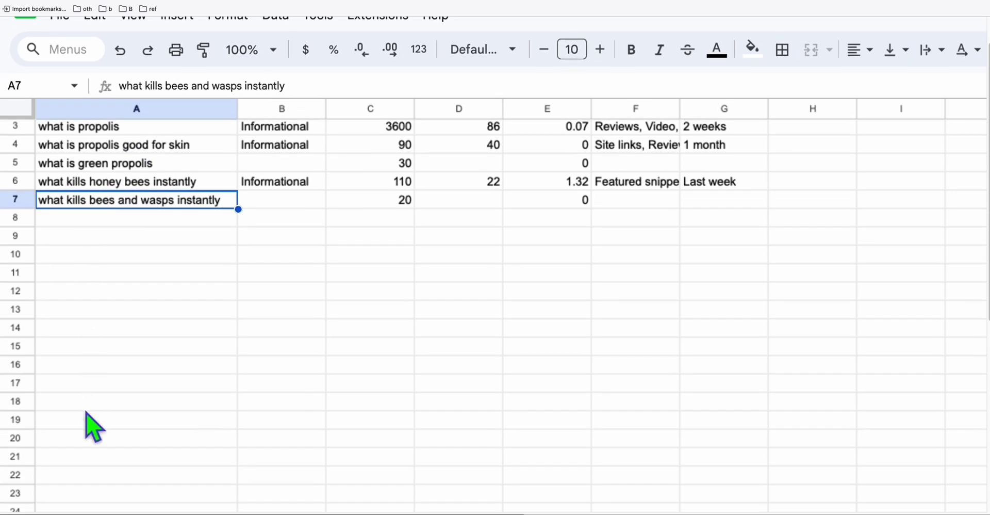
pyautogui.scroll(5, 129, 283)
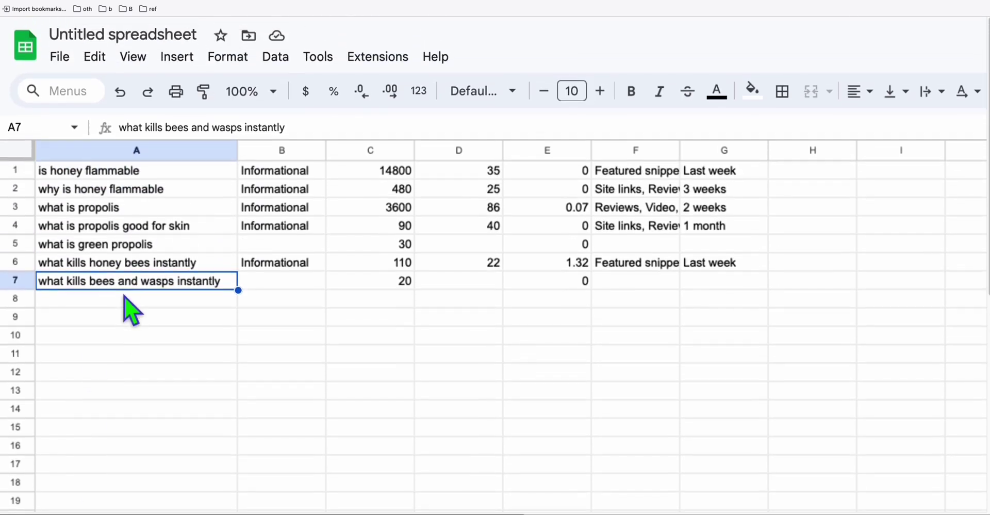
pyautogui.keyDown('shift'); pyautogui.click(99, 179); pyautogui.keyUp('shift')
pyautogui.hotkey('ctrl', 'c')
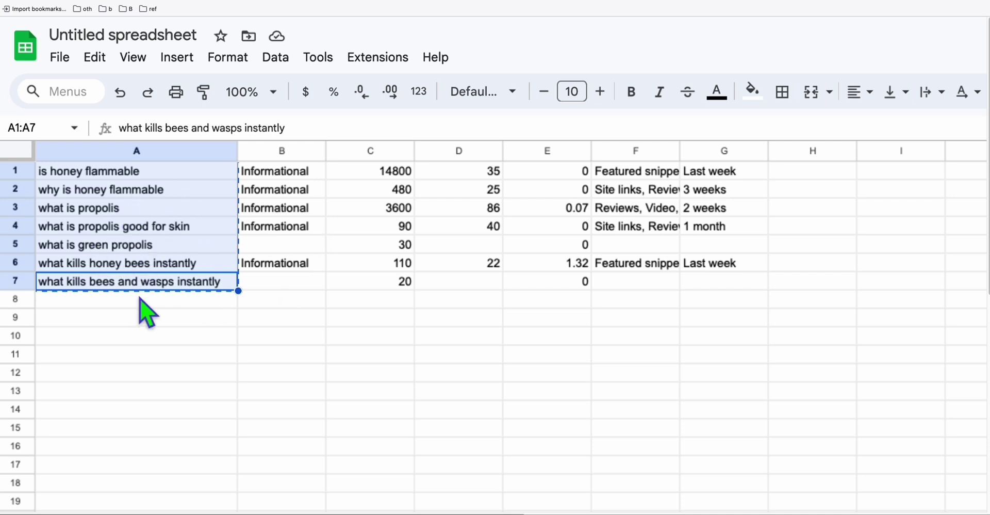
# Switch to the Generate Bulk Articles page and paste the copied keywords as the Keywords / Topics list.
pyautogui.hotkey('ctrl', 'Tab')
pyautogui.scroll(4, 392, 308)
pyautogui.click(384, 323)
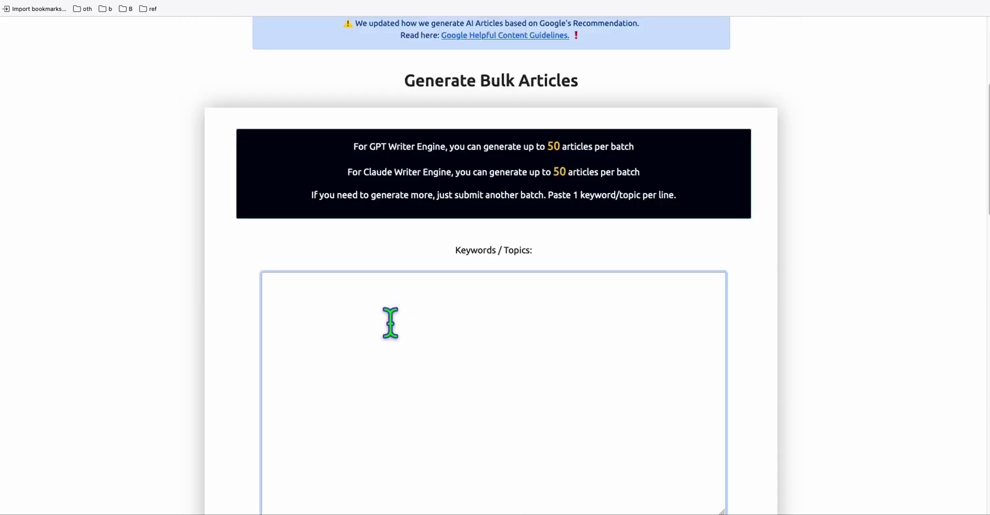
pyautogui.hotkey('ctrl', 'v')
pyautogui.scroll(4, 537, 339)
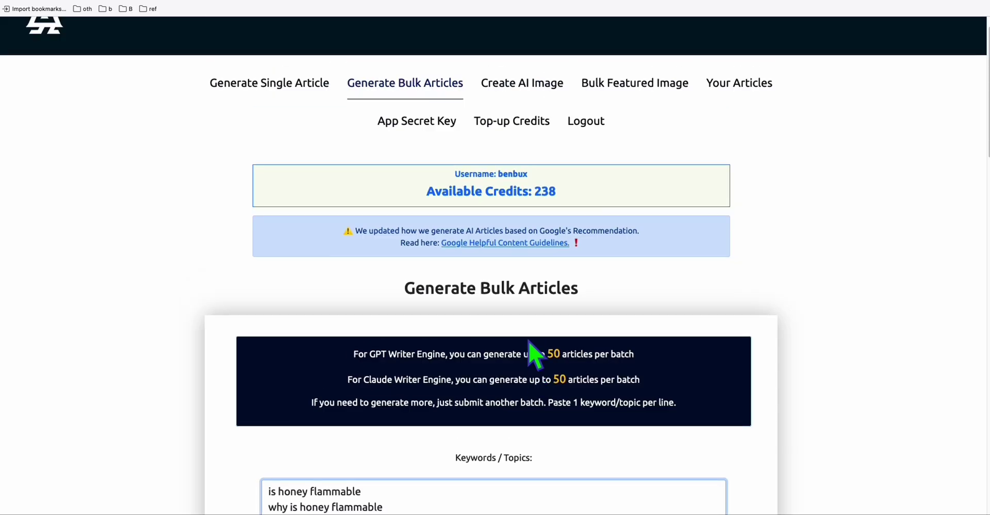
pyautogui.scroll(-7, 361, 263)
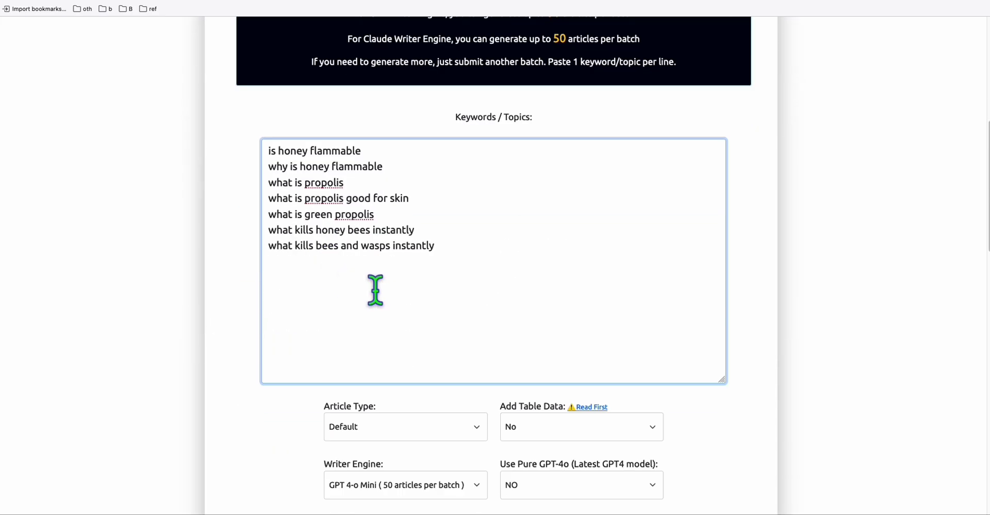
# Set Generate Featured Image to "YES | 1 Credit", keeping Flux as the image model and "Decide for Me" as the image style.
pyautogui.scroll(-5, 375, 290)
pyautogui.click(381, 362)
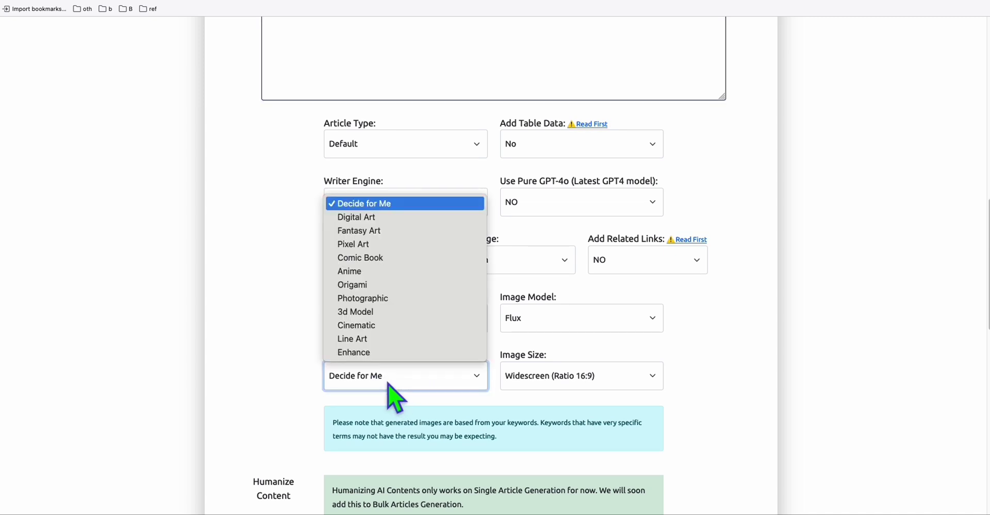
pyautogui.click(281, 405)
pyautogui.click(369, 313)
pyautogui.click(370, 322)
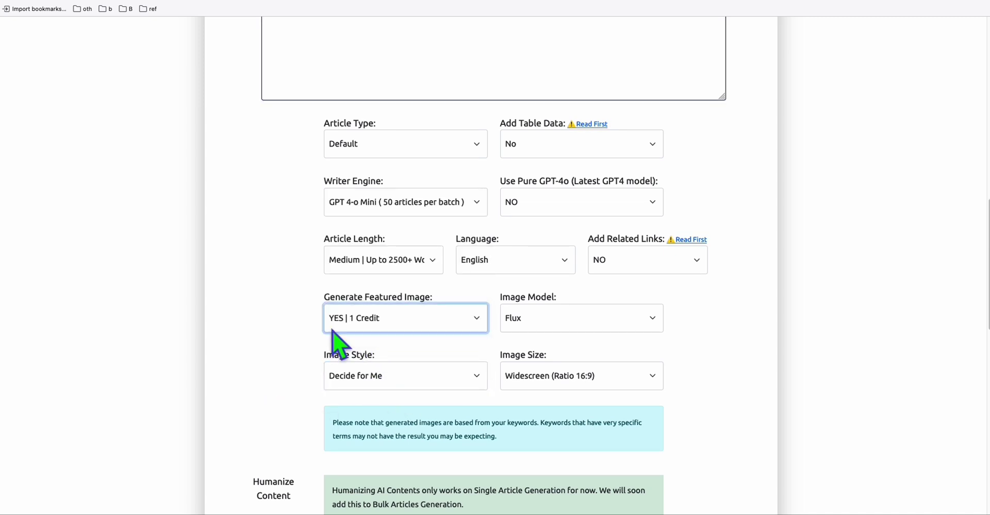
pyautogui.moveTo(333, 331); pyautogui.dragTo(264, 333)
pyautogui.scroll(-1, 500, 325)
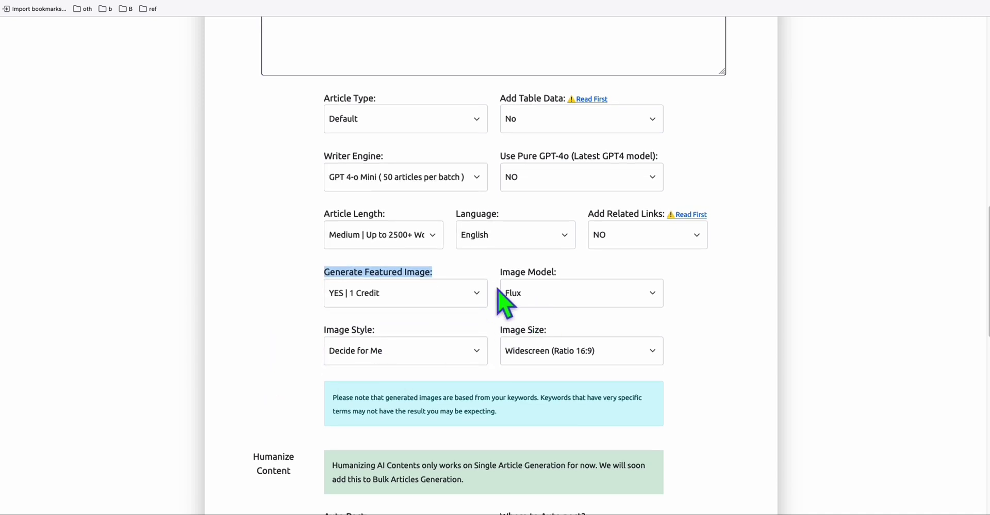
pyautogui.click(537, 293)
pyautogui.click(524, 286)
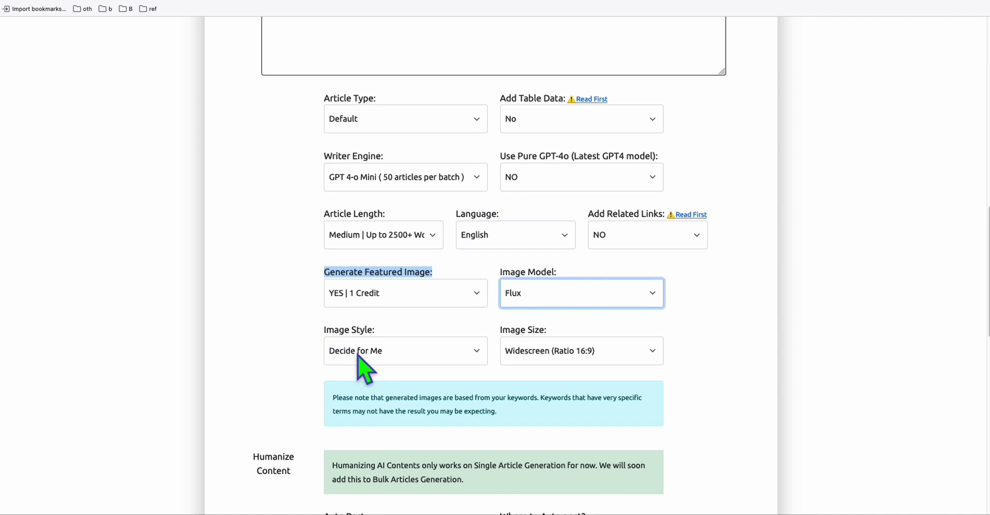
# Set the article length to "Short | Up to 1000+ Words" for the bulk articles.
pyautogui.click(366, 235)
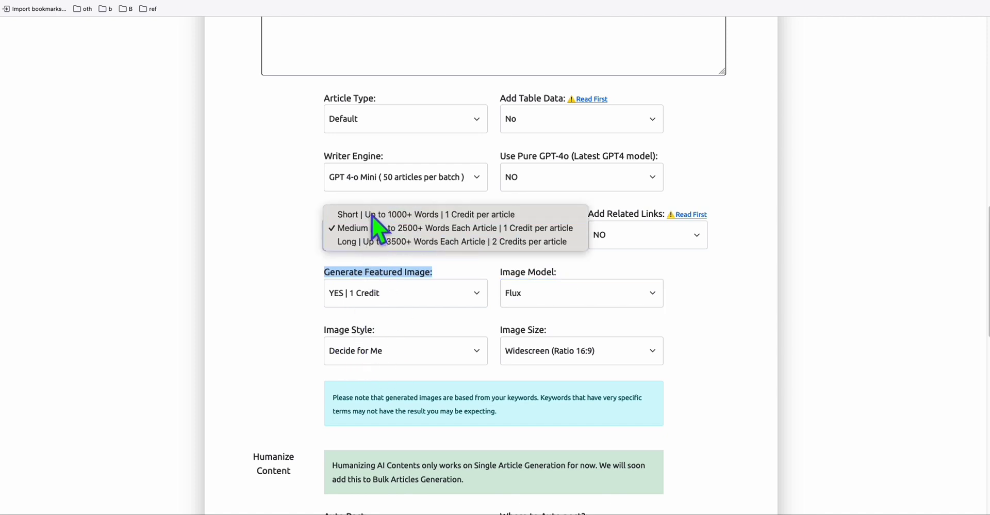
pyautogui.click(372, 216)
pyautogui.click(381, 233)
pyautogui.click(382, 230)
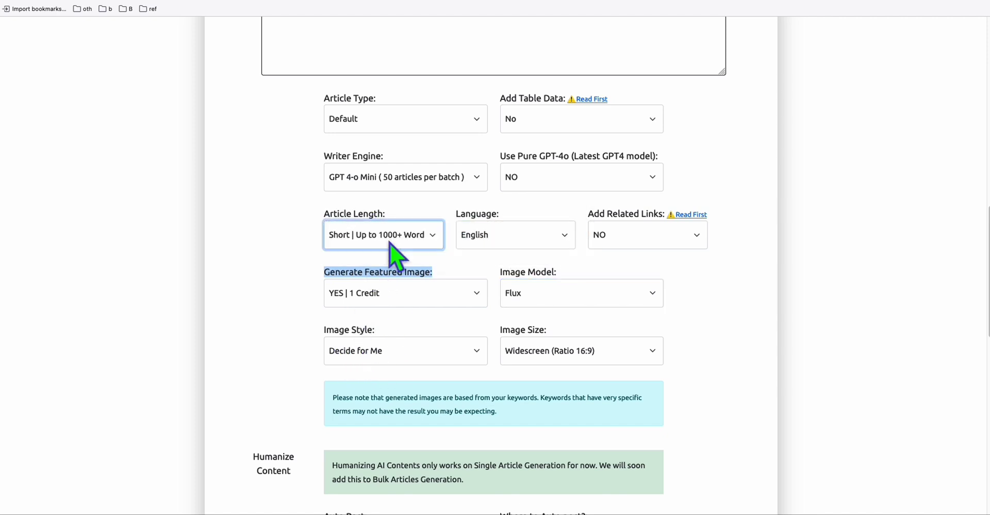
pyautogui.click(279, 253)
pyautogui.click(362, 239)
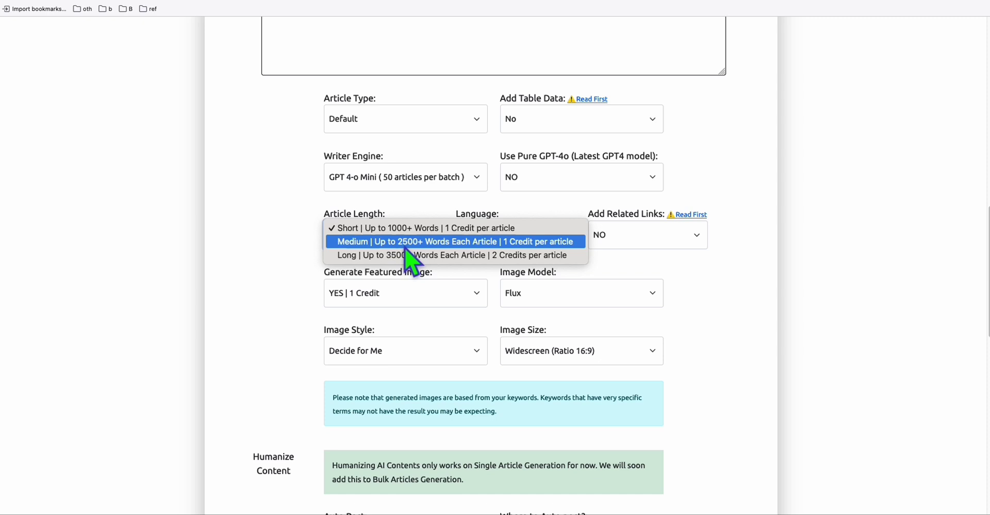
pyautogui.click(378, 236)
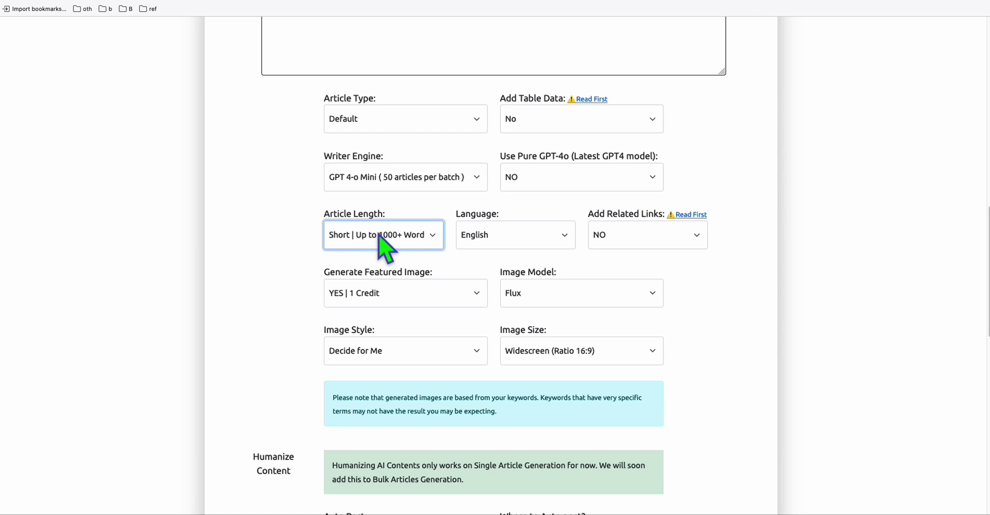
pyautogui.click(266, 236)
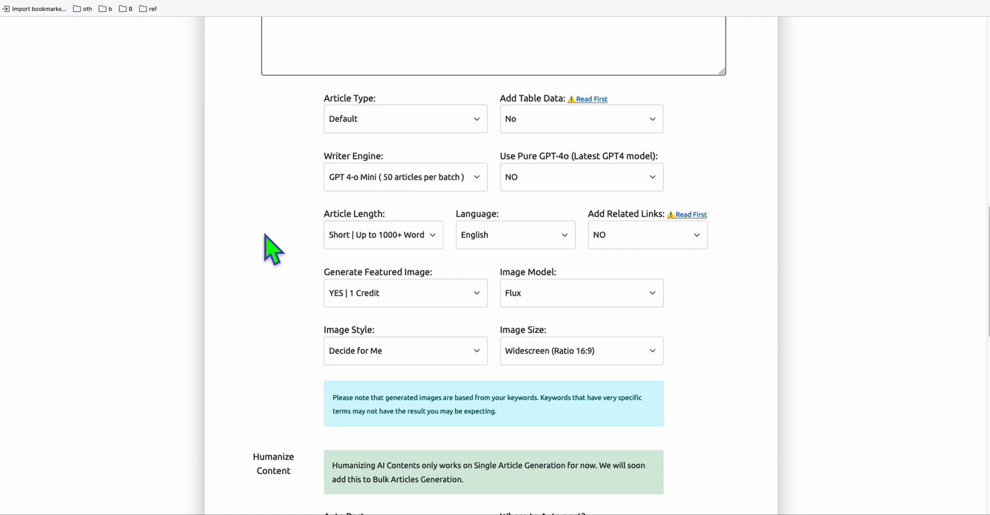
pyautogui.scroll(1, 264, 249)
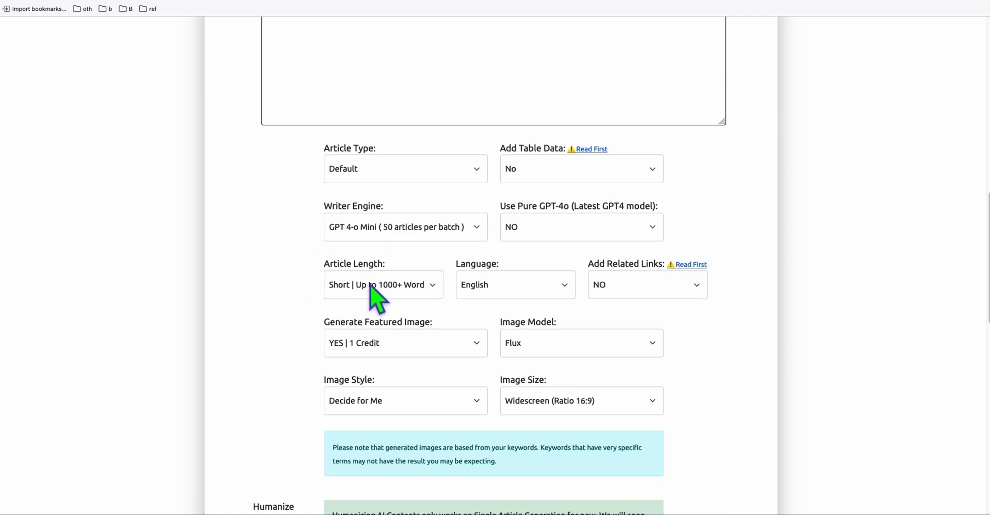
pyautogui.scroll(2, 373, 290)
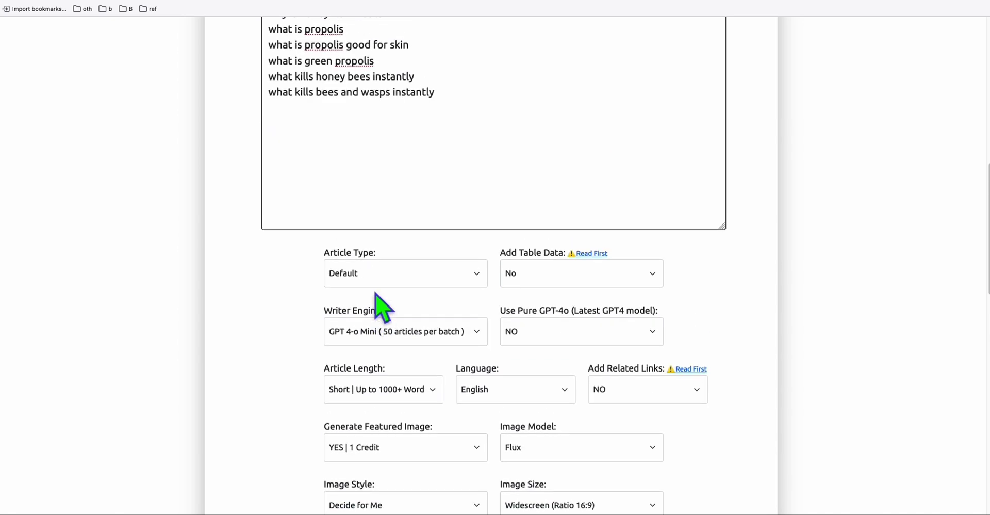
# Open the Add Plugins page of the Beekeeping WordPress site and review the article generator's auto-post settings.
pyautogui.click(390, 1)
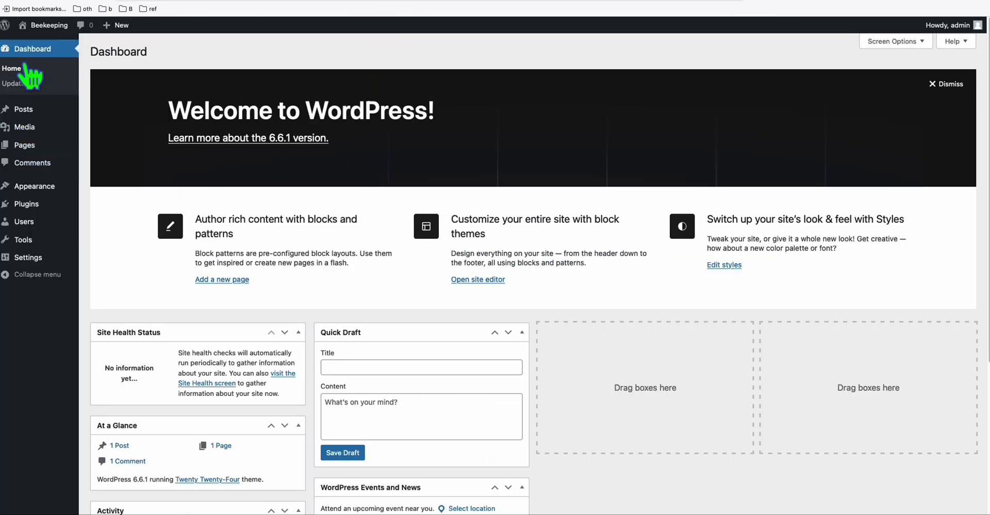
pyautogui.moveTo(42, 31)
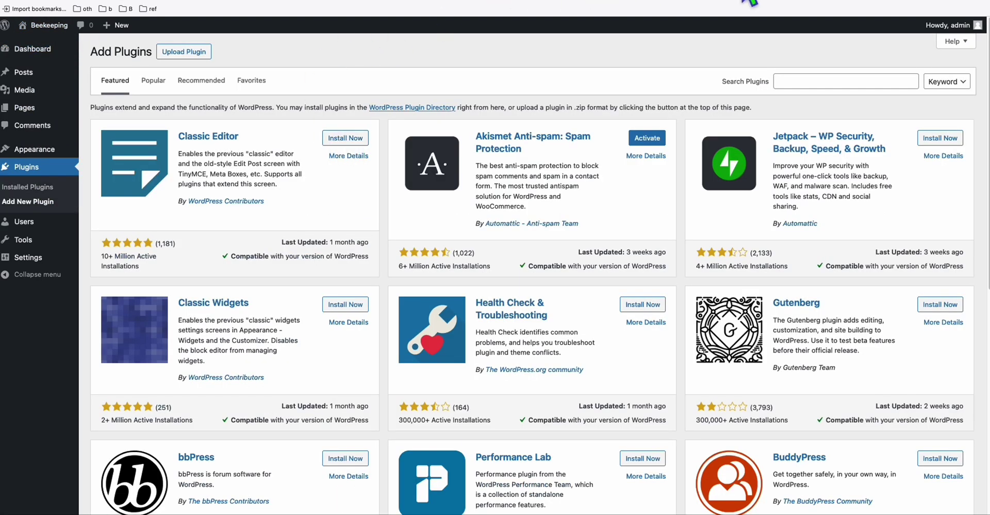
pyautogui.click(846, 1)
pyautogui.scroll(-7, 547, 184)
pyautogui.scroll(-4, 575, 241)
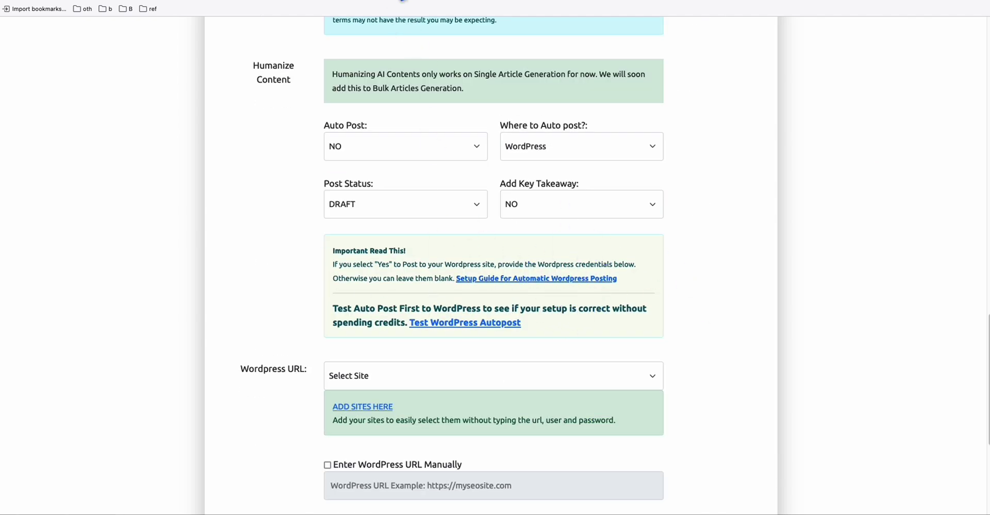
# Upload the plugin file Basic-Auth-master.zip to the WordPress site, install it and activate it.
pyautogui.click(392, 1)
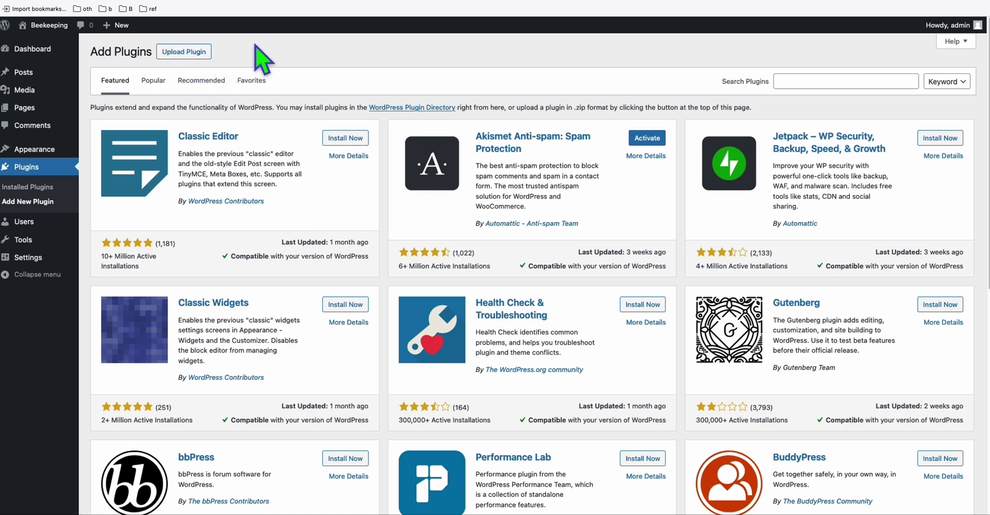
pyautogui.click(188, 52)
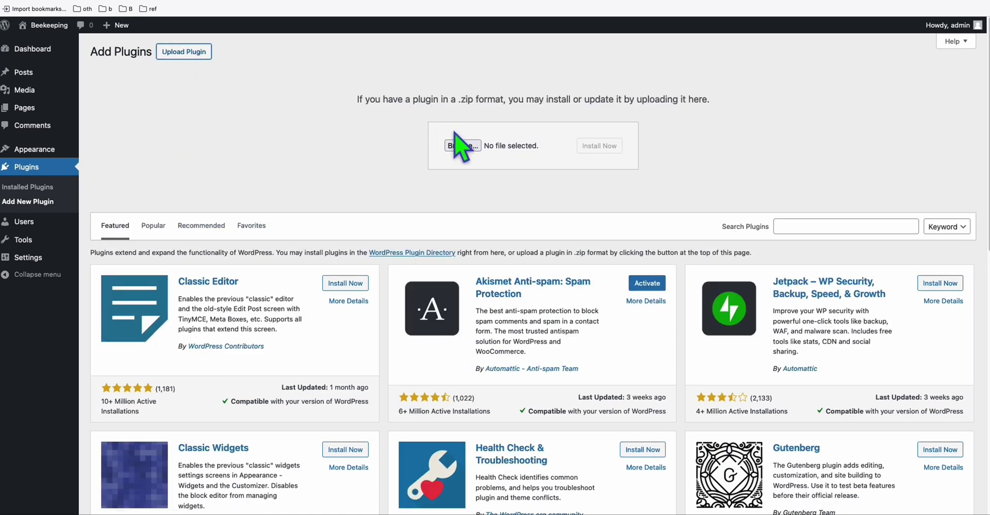
pyautogui.click(459, 146)
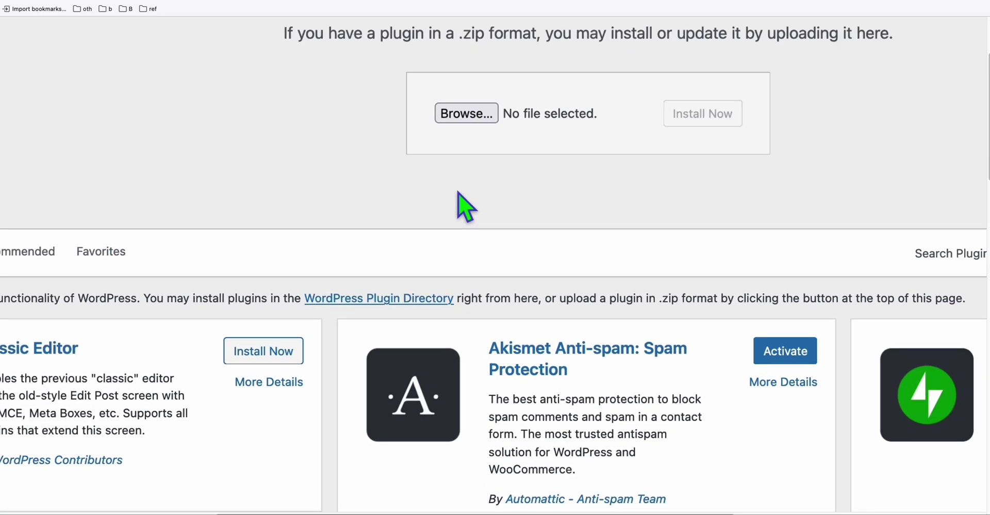
pyautogui.click(476, 114)
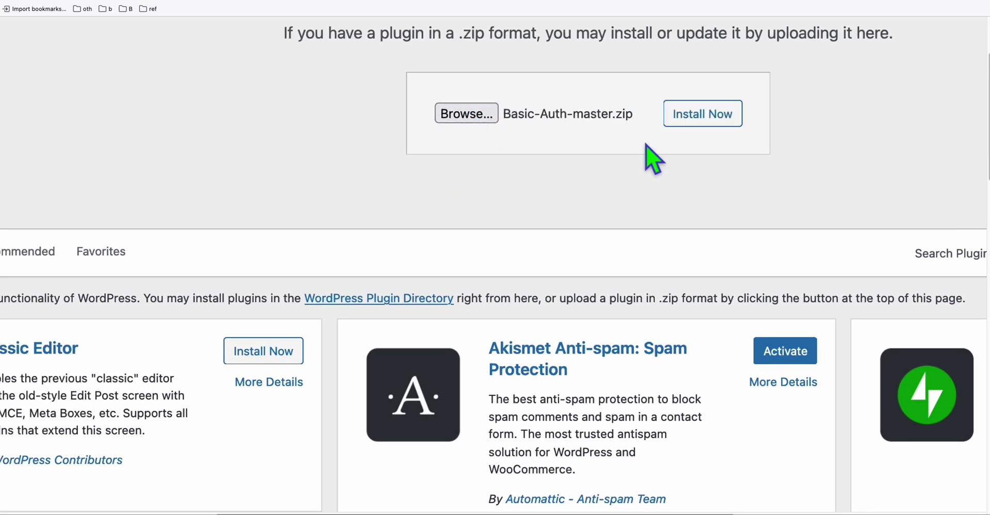
pyautogui.click(711, 120)
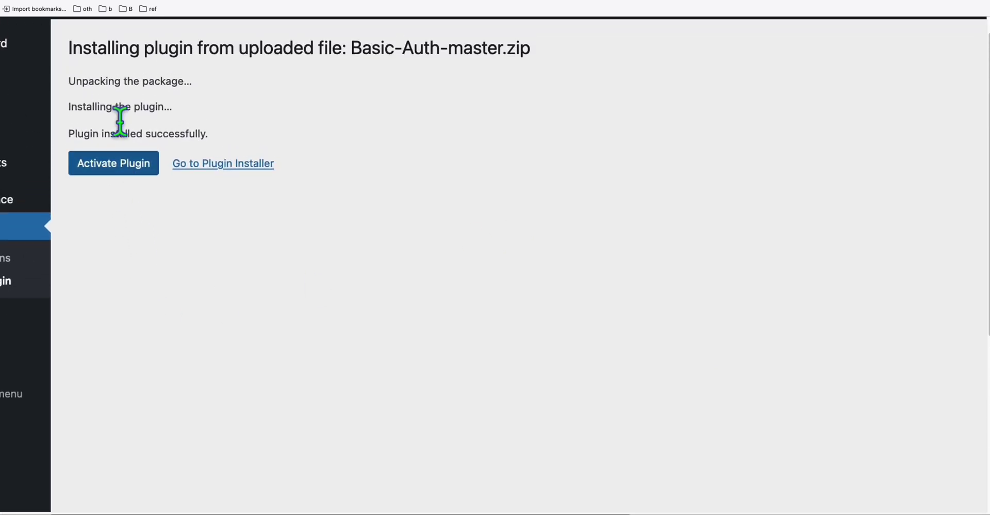
pyautogui.click(129, 171)
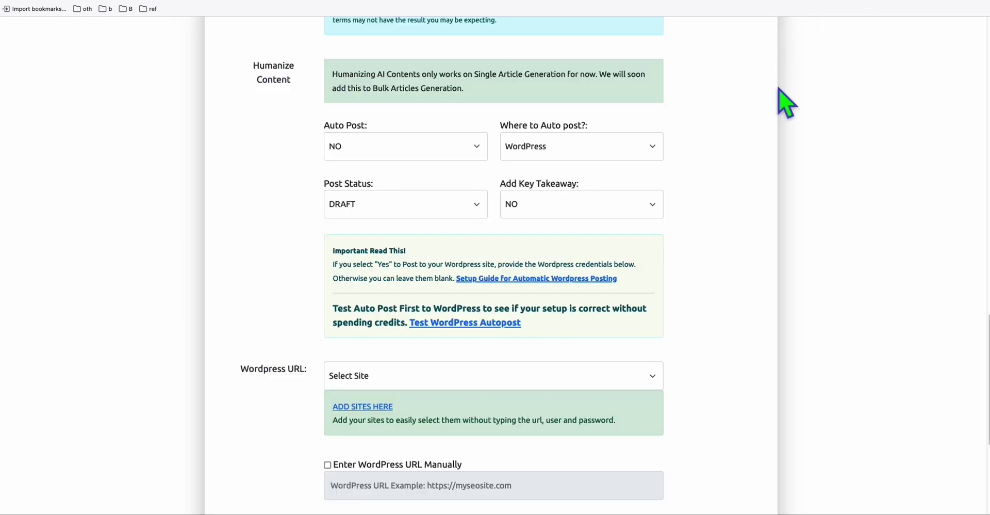
pyautogui.scroll(12, 779, 89)
pyautogui.scroll(-1, 779, 89)
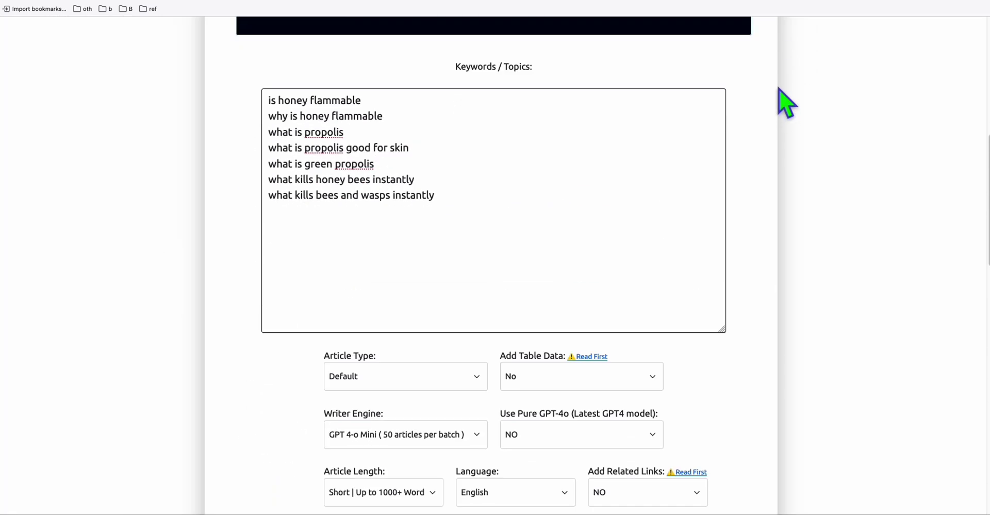
pyautogui.scroll(-14, 779, 89)
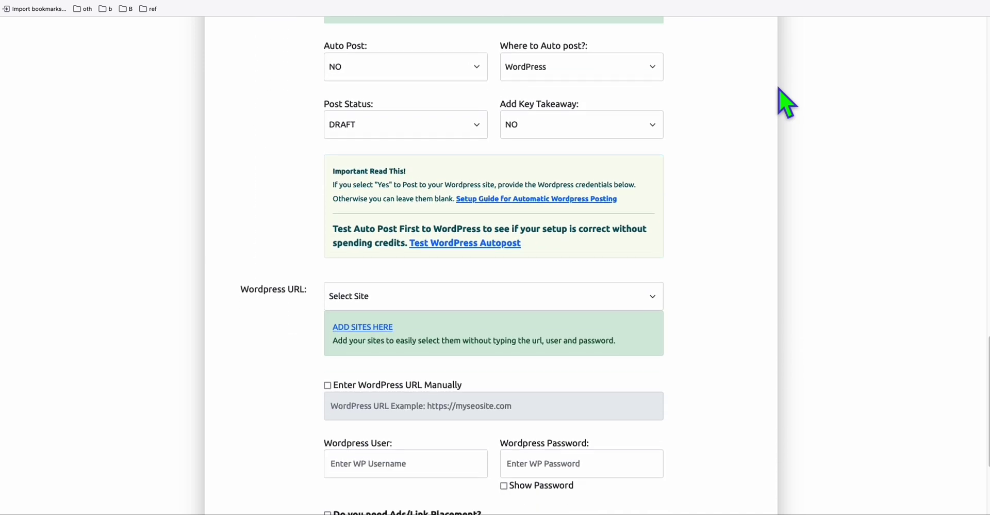
pyautogui.scroll(-2, 733, 115)
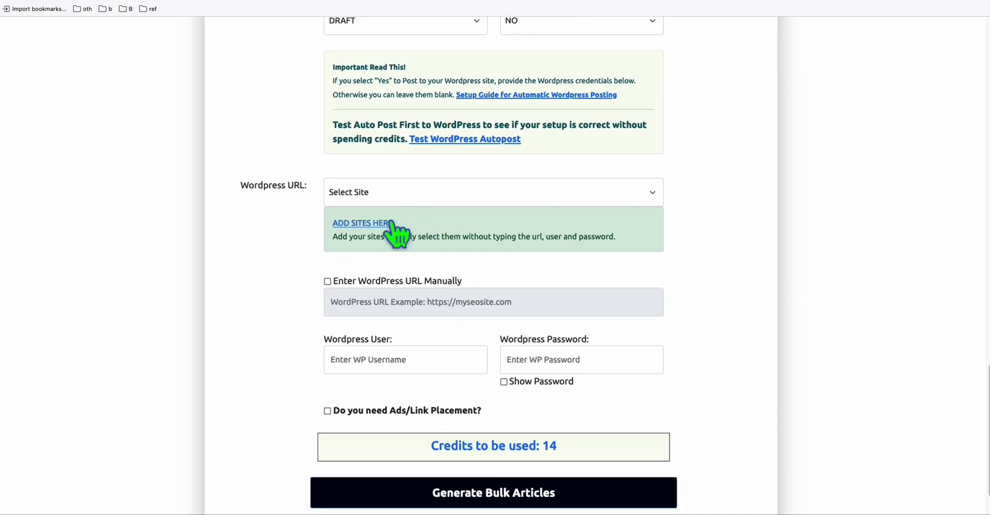
pyautogui.click(361, 194)
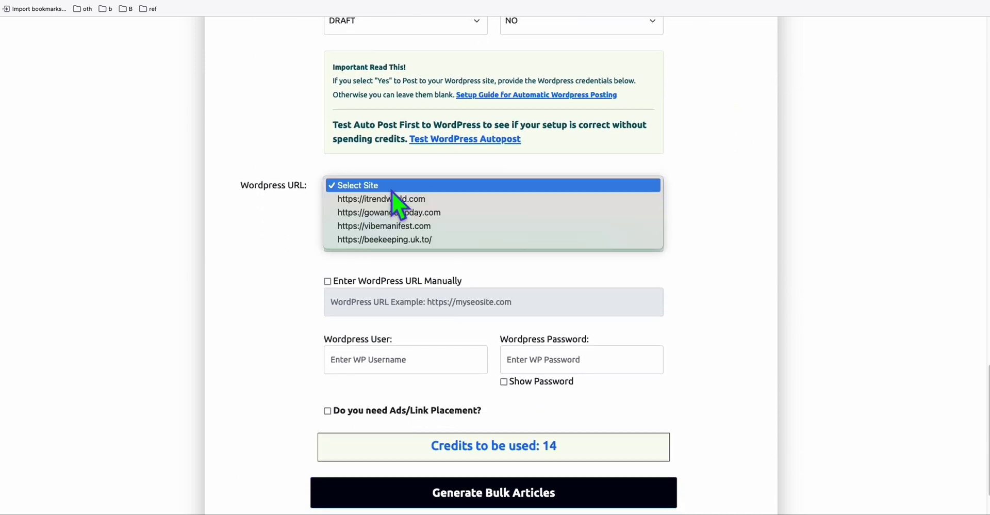
pyautogui.click(417, 243)
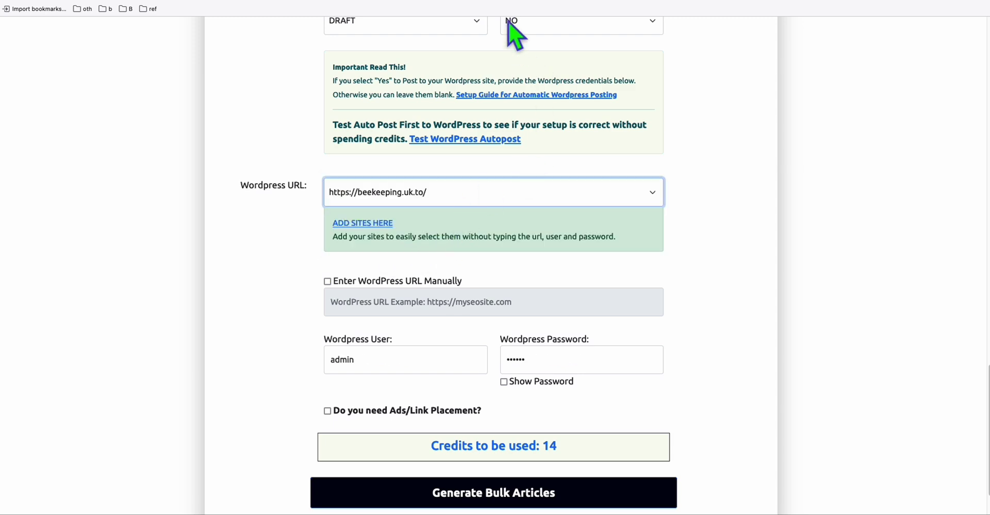
# Switch to the FreeDNS subdomains page and review the record for beekeeping.uk.to.
pyautogui.click(302, 1)
pyautogui.scroll(4, 478, 248)
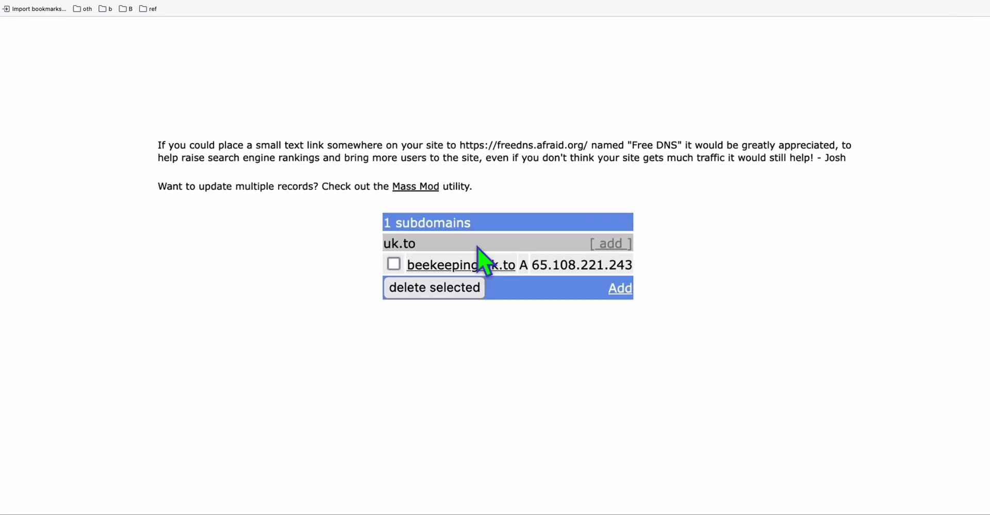
pyautogui.scroll(2, 478, 248)
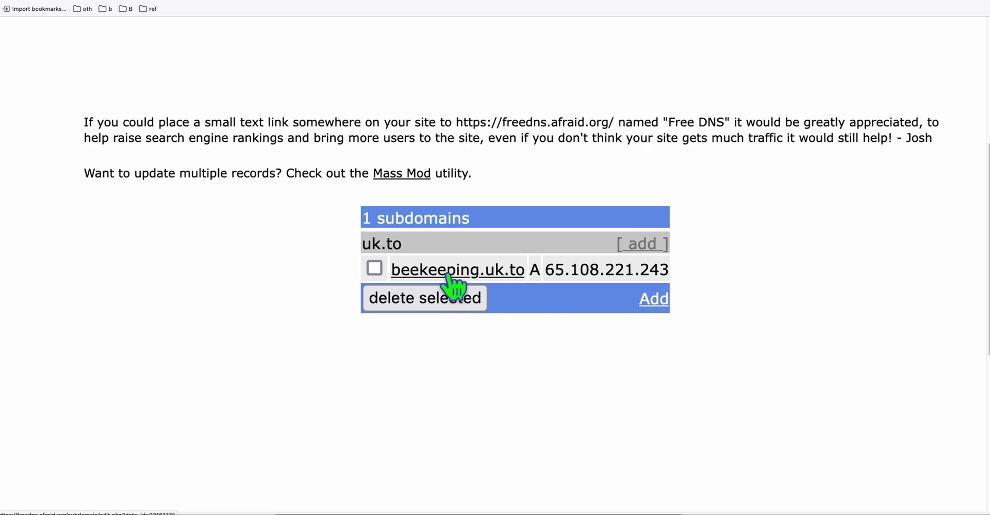
pyautogui.scroll(-3, 527, 262)
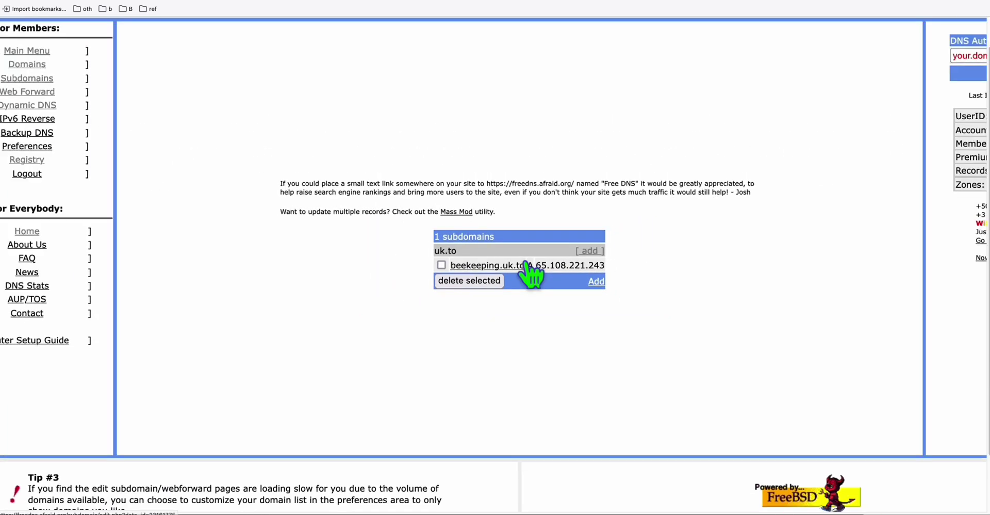
pyautogui.moveTo(414, 5)
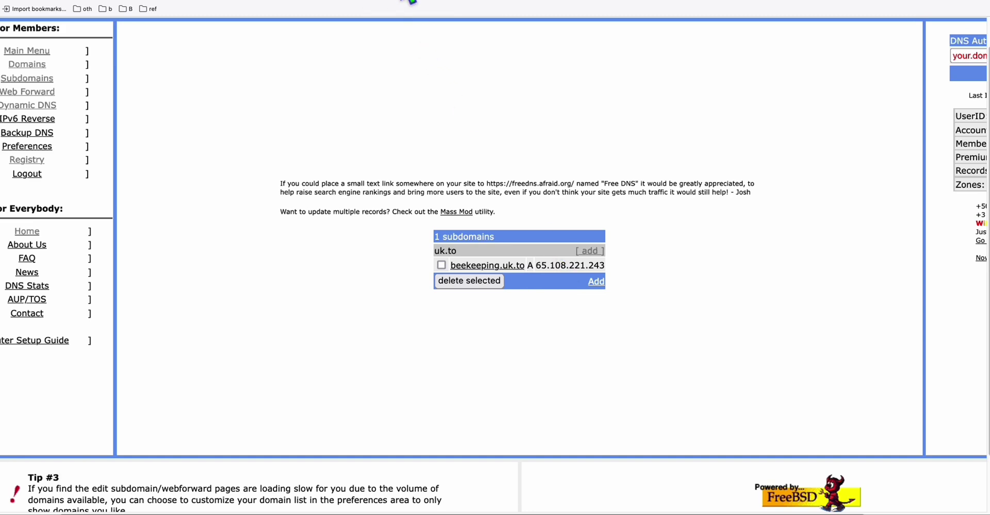
# Return to the bulk article form and start generating the bulk articles.
pyautogui.click(409, 0)
pyautogui.click(886, 0)
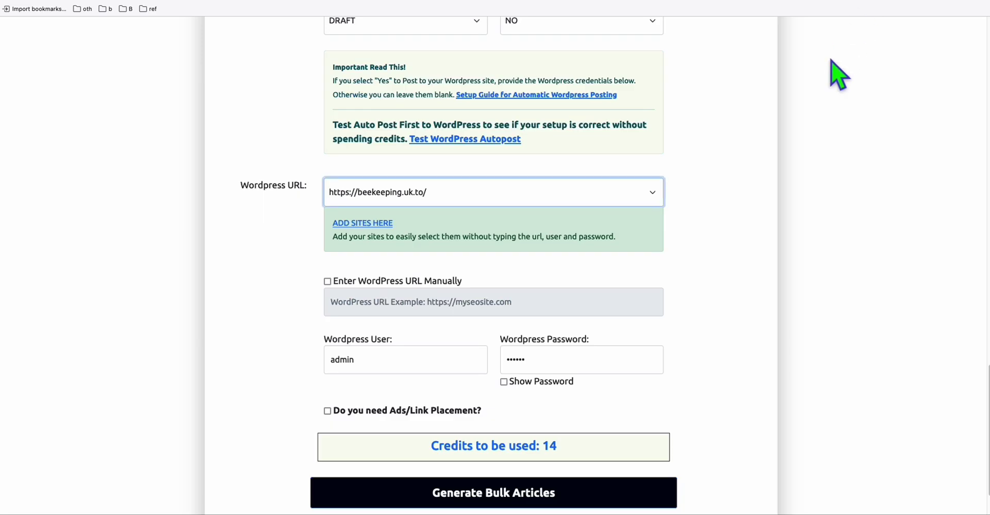
pyautogui.scroll(-1, 797, 196)
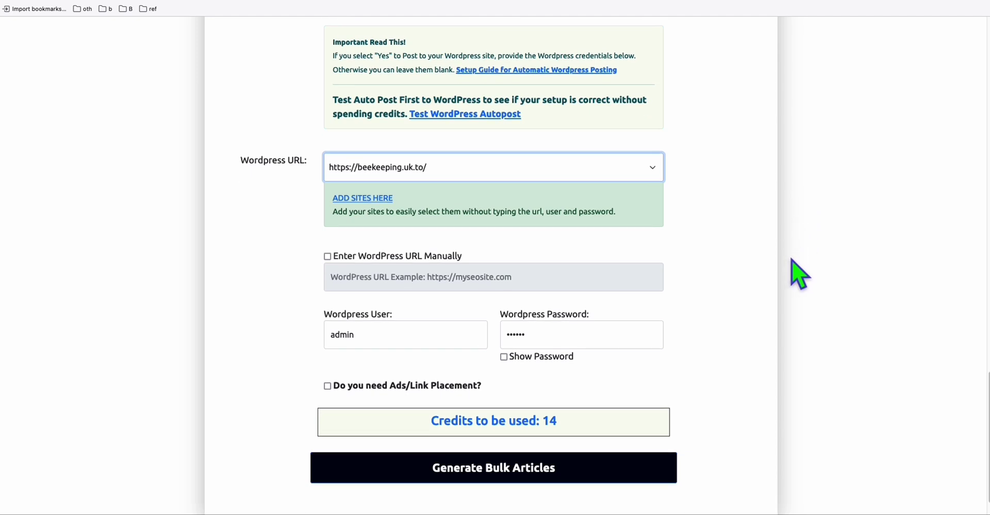
pyautogui.click(554, 481)
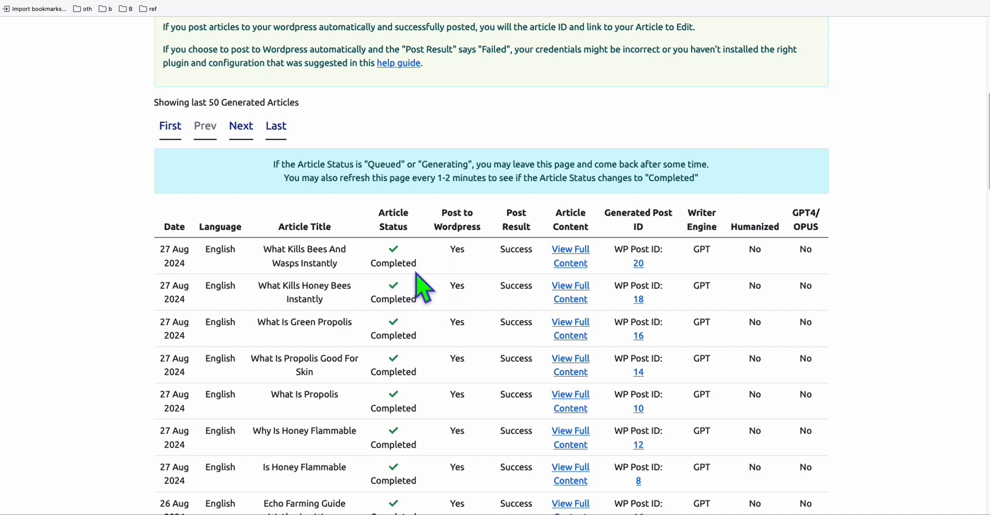
# Review the beekeeping entries in the generated articles list and open the list of all posts on the Beekeeping WordPress site.
pyautogui.moveTo(263, 250); pyautogui.dragTo(694, 464)
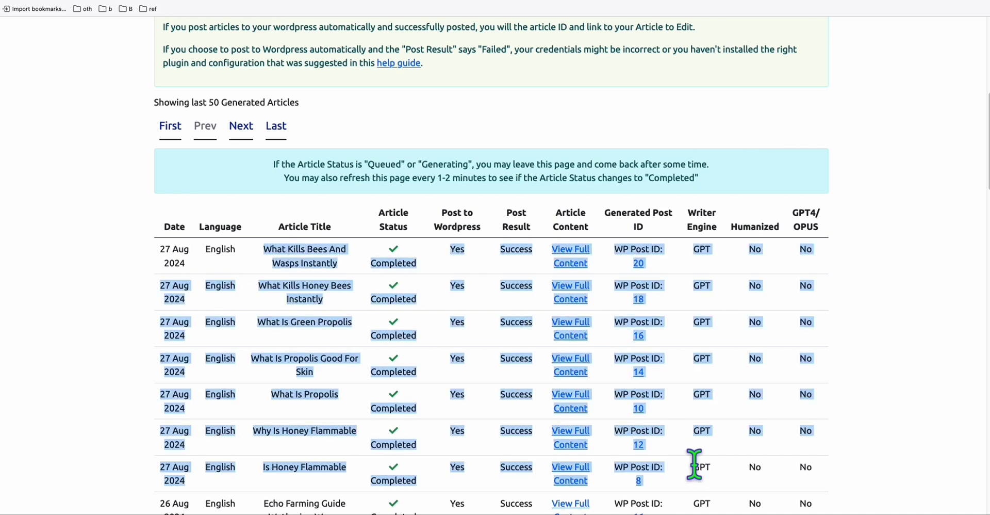
pyautogui.click(641, 299)
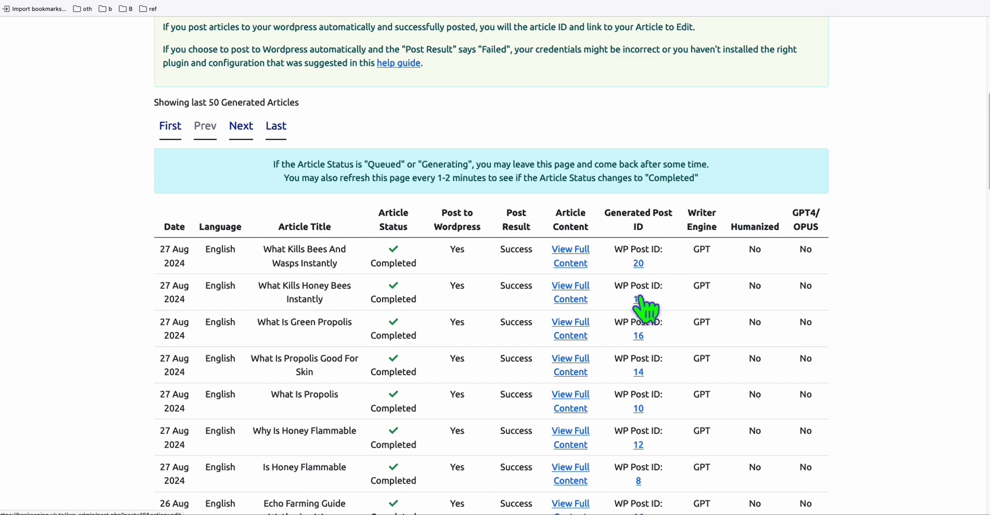
pyautogui.click(412, 0)
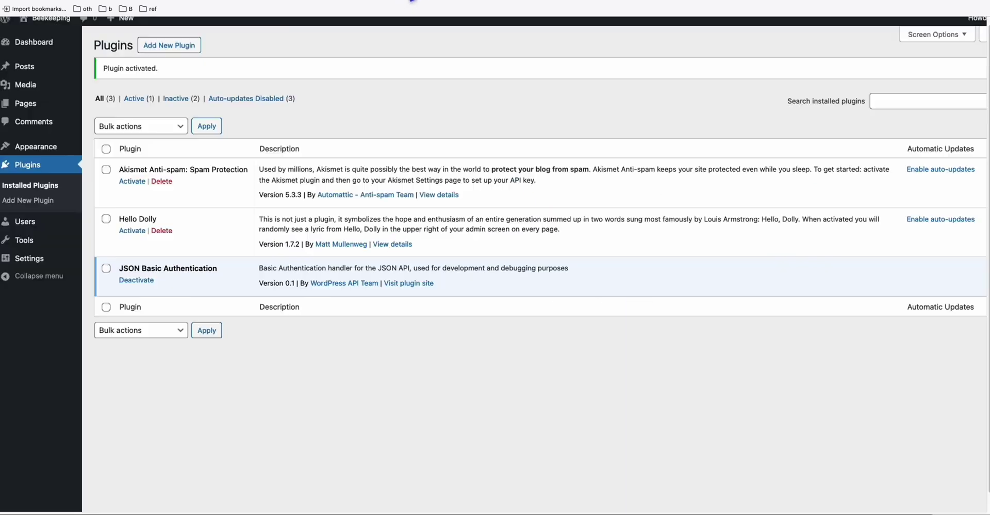
pyautogui.click(29, 66)
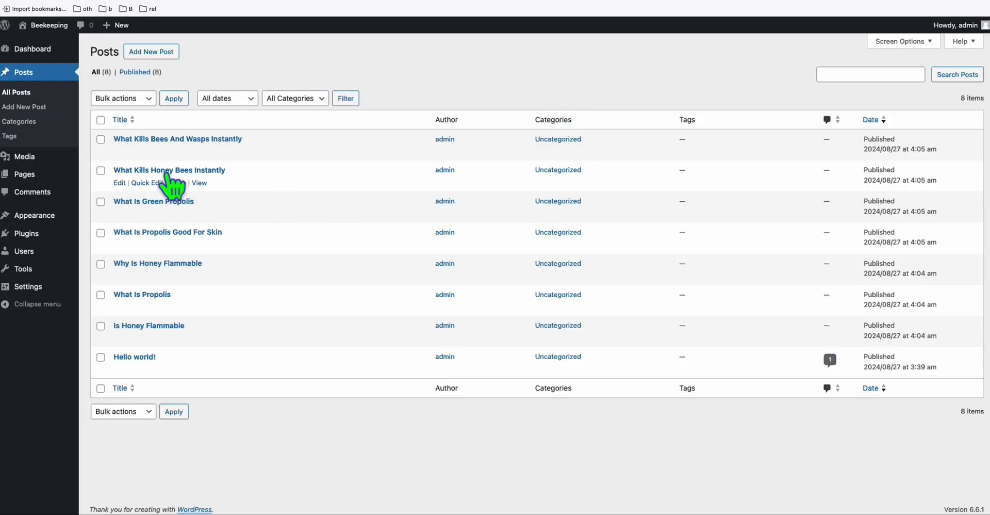
# View the published post "What Kills Bees And Wasps Instantly" and read through its headings and content.
pyautogui.moveTo(179, 187)
pyautogui.moveTo(198, 152)
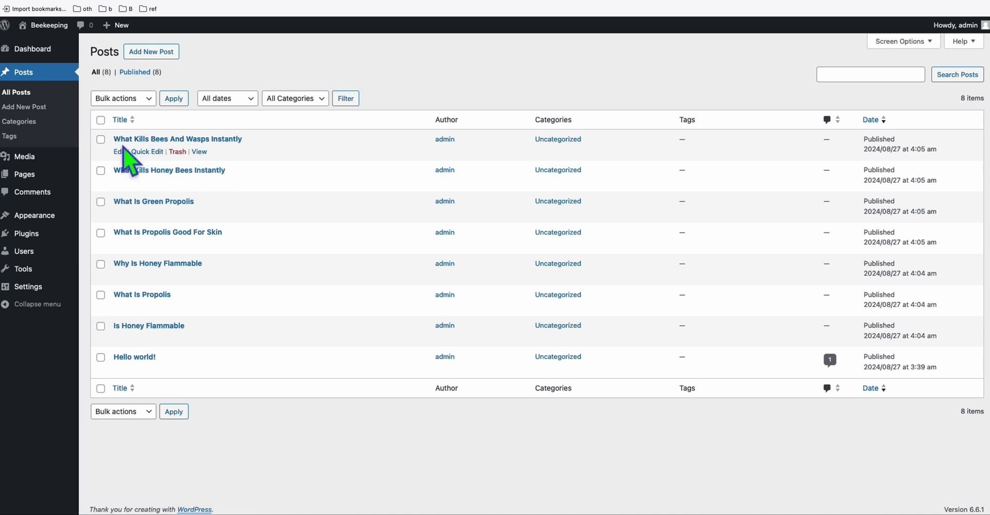
pyautogui.click(199, 152)
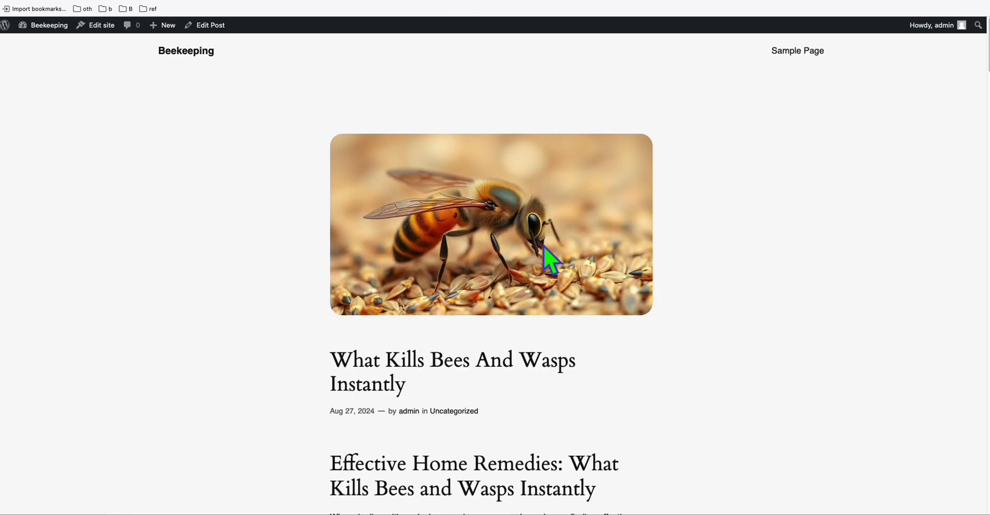
pyautogui.scroll(-5, 512, 231)
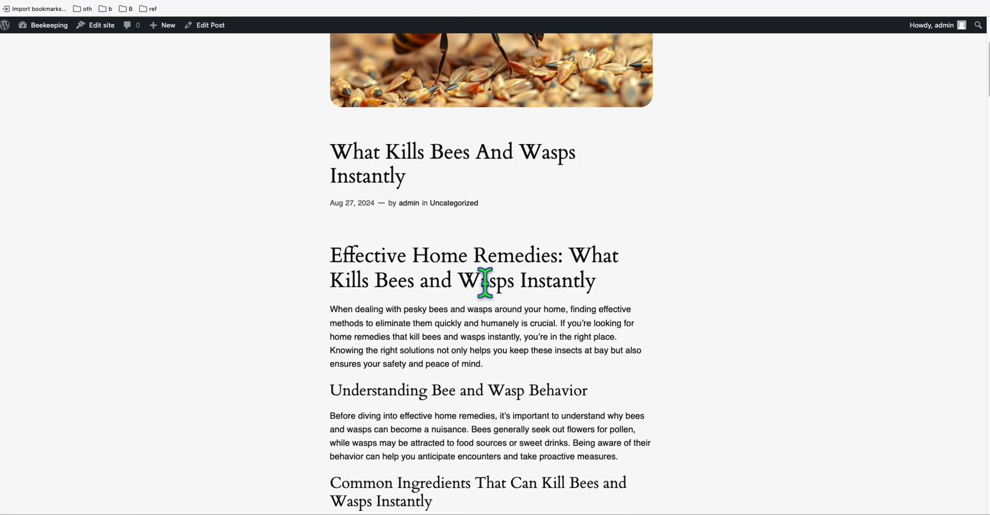
pyautogui.moveTo(331, 280); pyautogui.dragTo(471, 325)
pyautogui.scroll(-18, 475, 304)
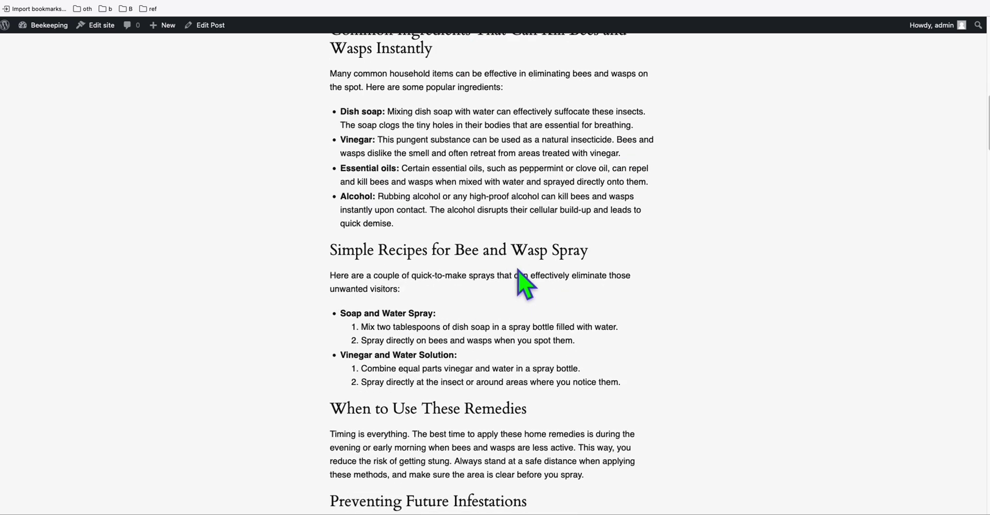
pyautogui.scroll(-4, 474, 165)
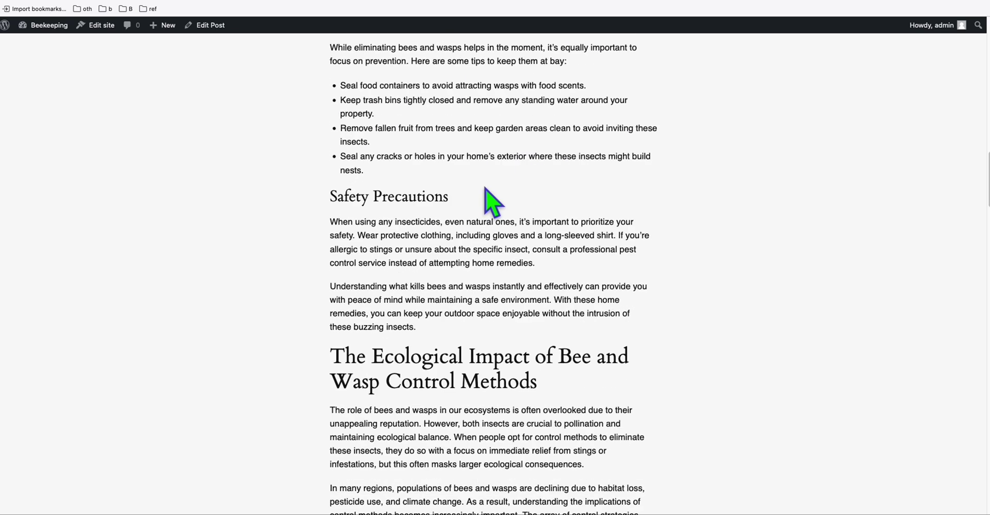
# Check the article's word count in the Detailed SEO extension's overview and close the extension.
pyautogui.click(975, 8)
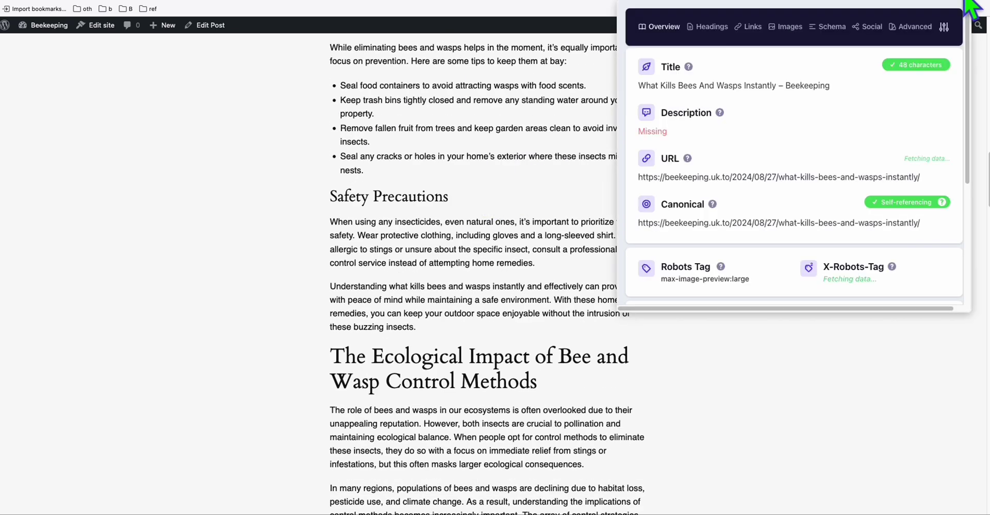
pyautogui.scroll(-4, 857, 135)
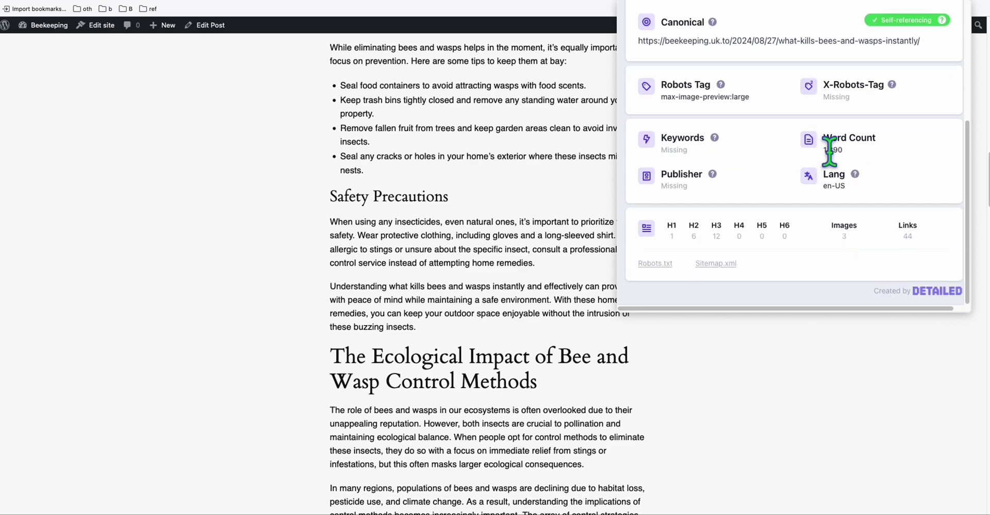
pyautogui.moveTo(826, 150); pyautogui.dragTo(845, 153)
pyautogui.click(498, 274)
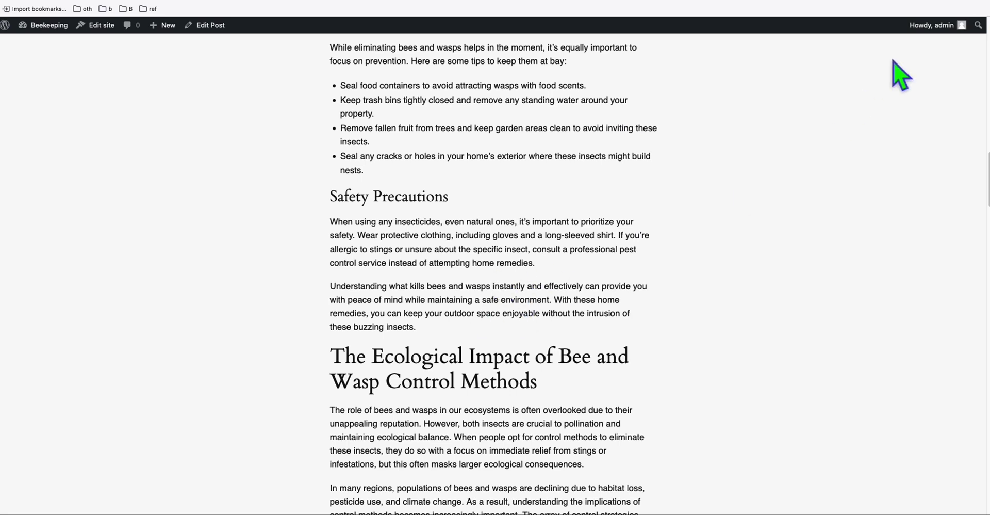
pyautogui.click(964, 1)
pyautogui.scroll(-3, 867, 266)
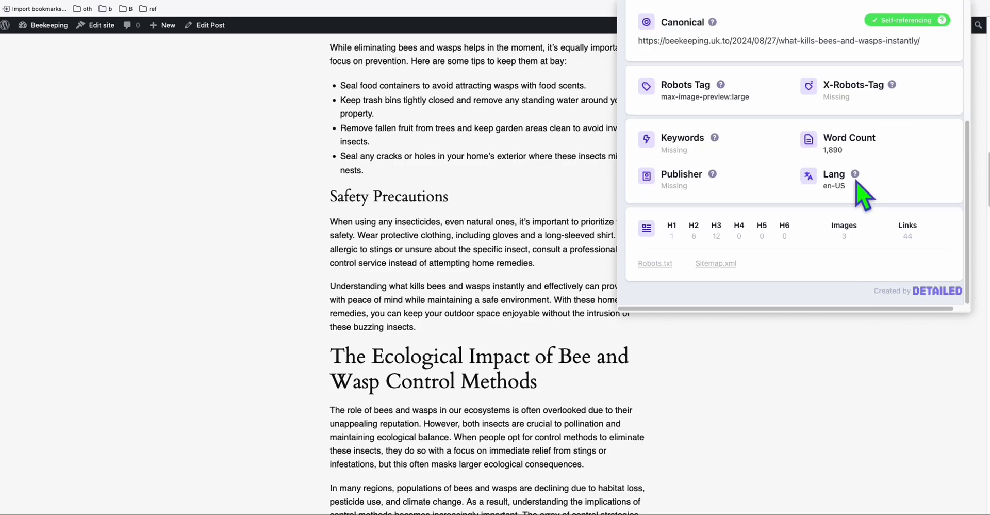
pyautogui.click(454, 287)
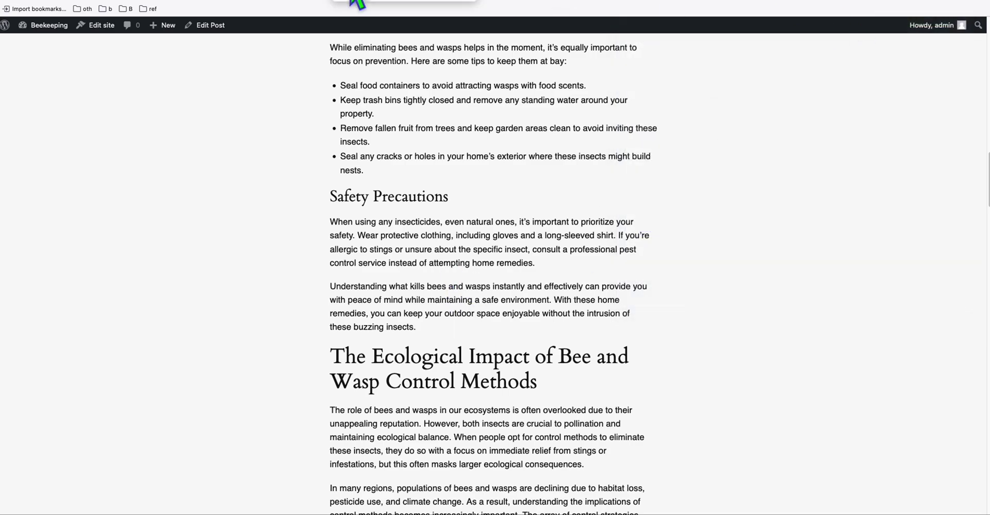
# Go back to the WordPress posts list to view the post "What Kills Honey Bees Instantly".
pyautogui.scroll(20, 483, 265)
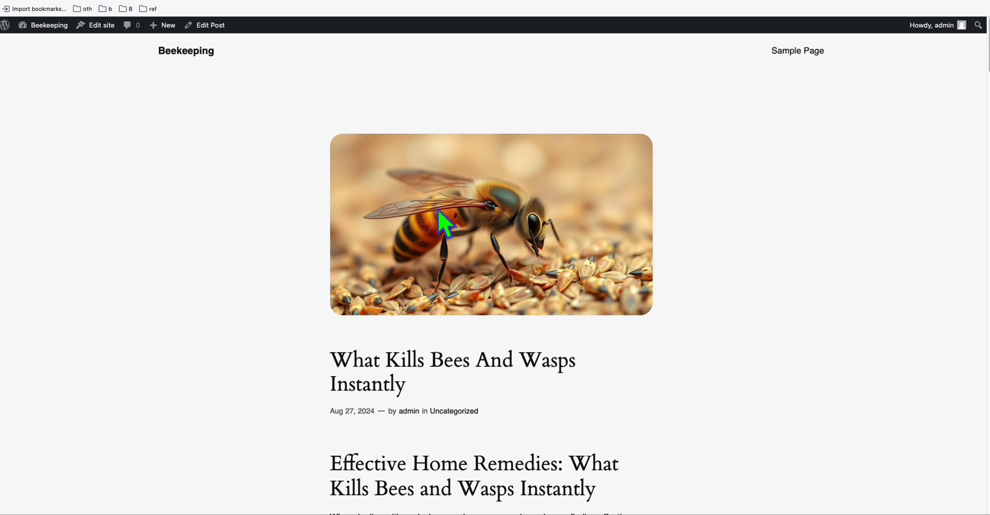
pyautogui.click(376, 0)
pyautogui.moveTo(194, 177)
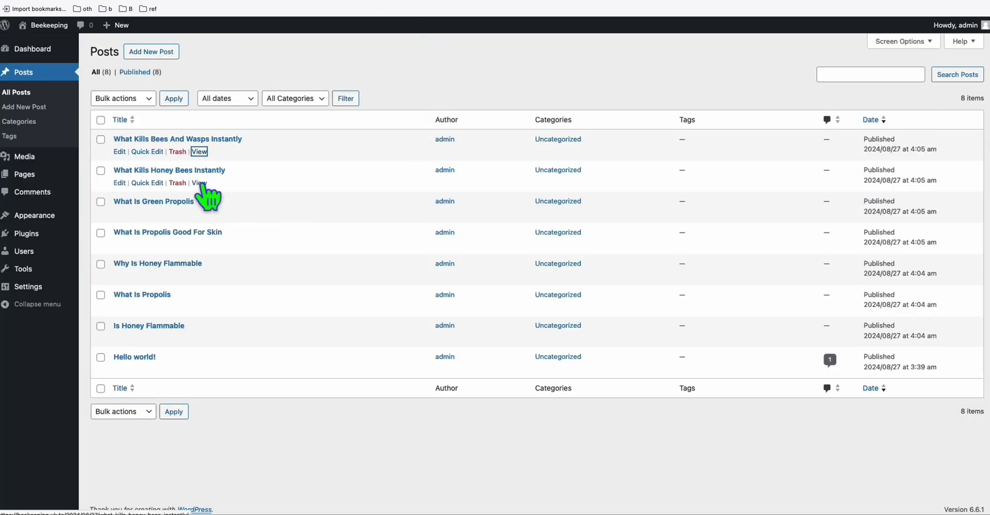